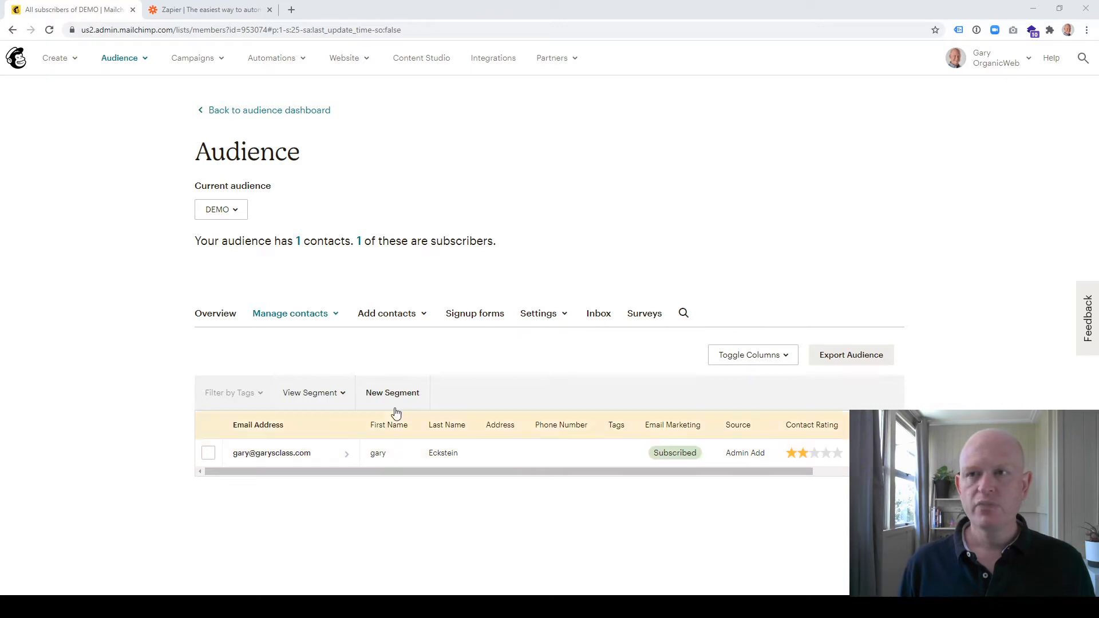
Switch to Zapier and log in to the existing account with Google
click(218, 9)
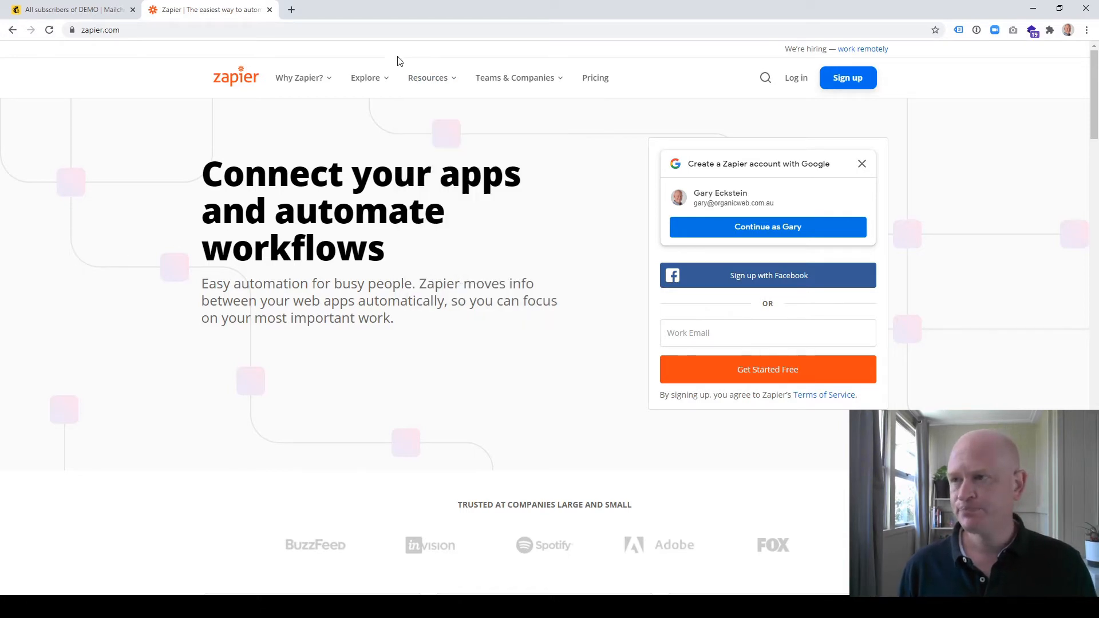
click(804, 83)
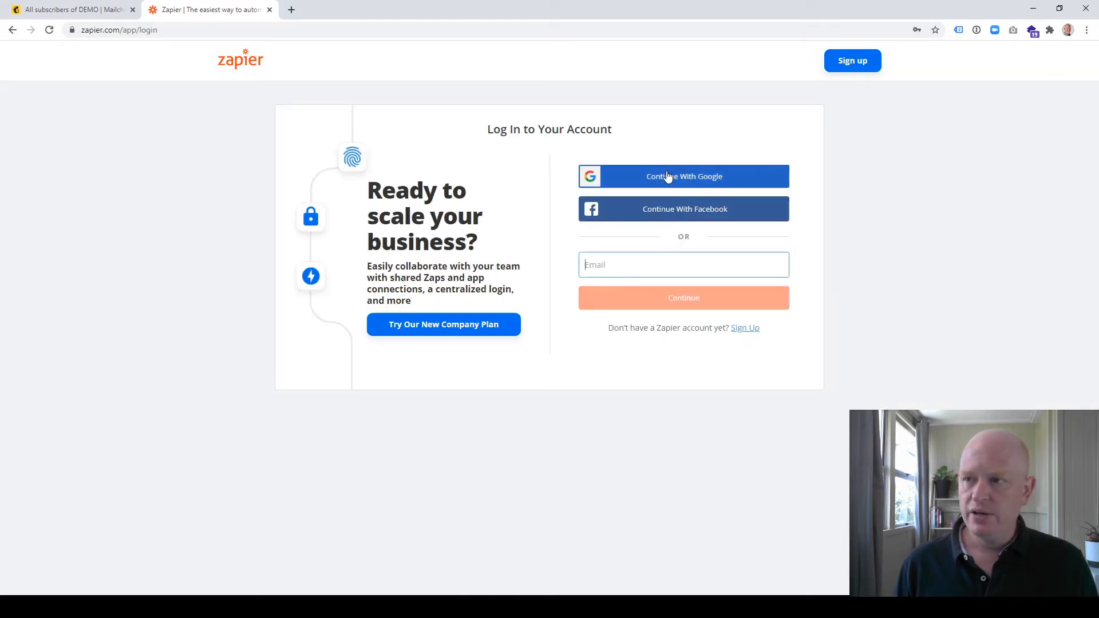
click(668, 175)
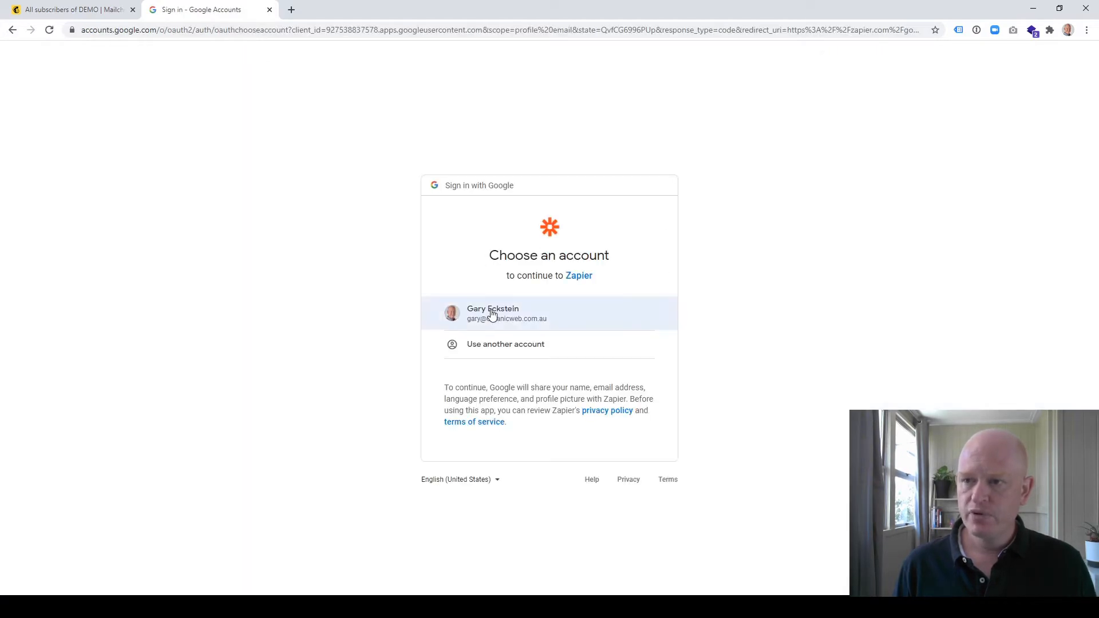
click(491, 313)
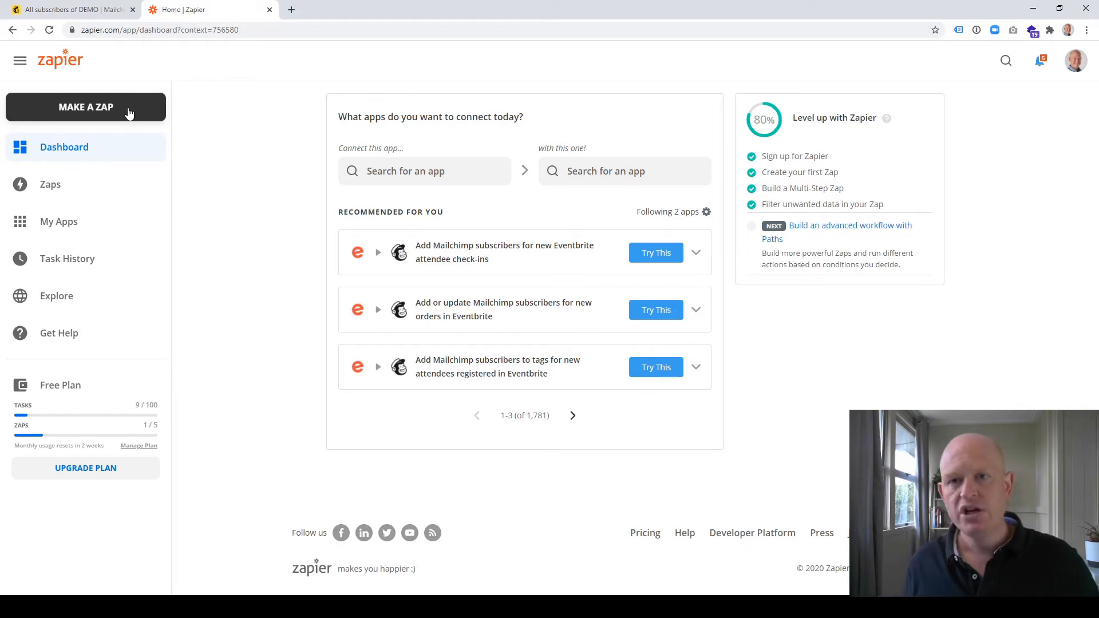
Create a new zap and name it "Mailchimp First Name"
click(126, 111)
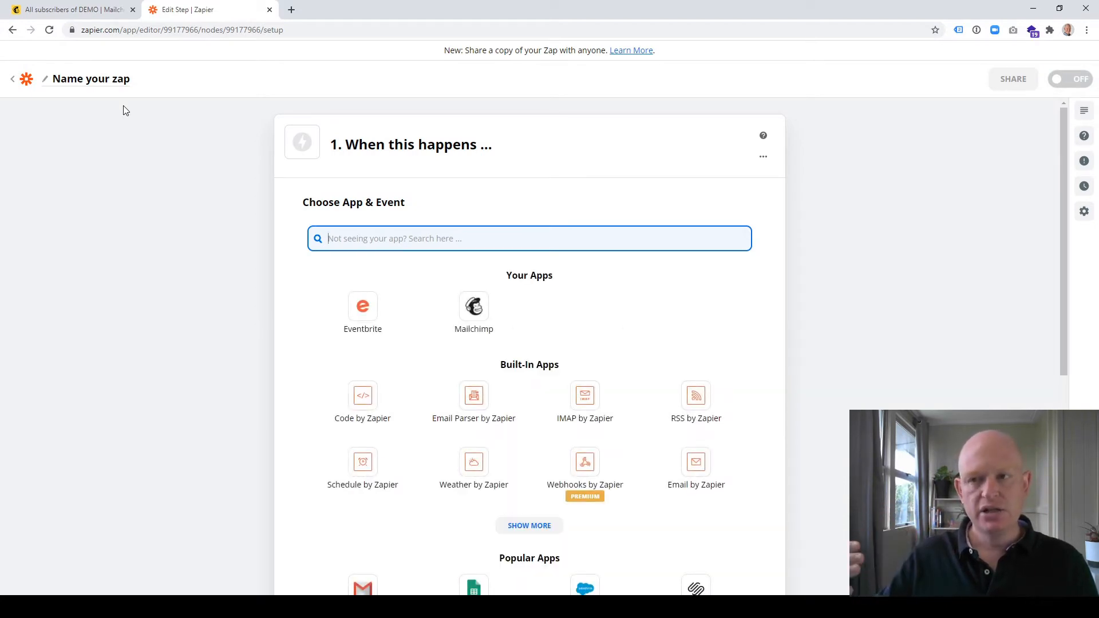
click(127, 84)
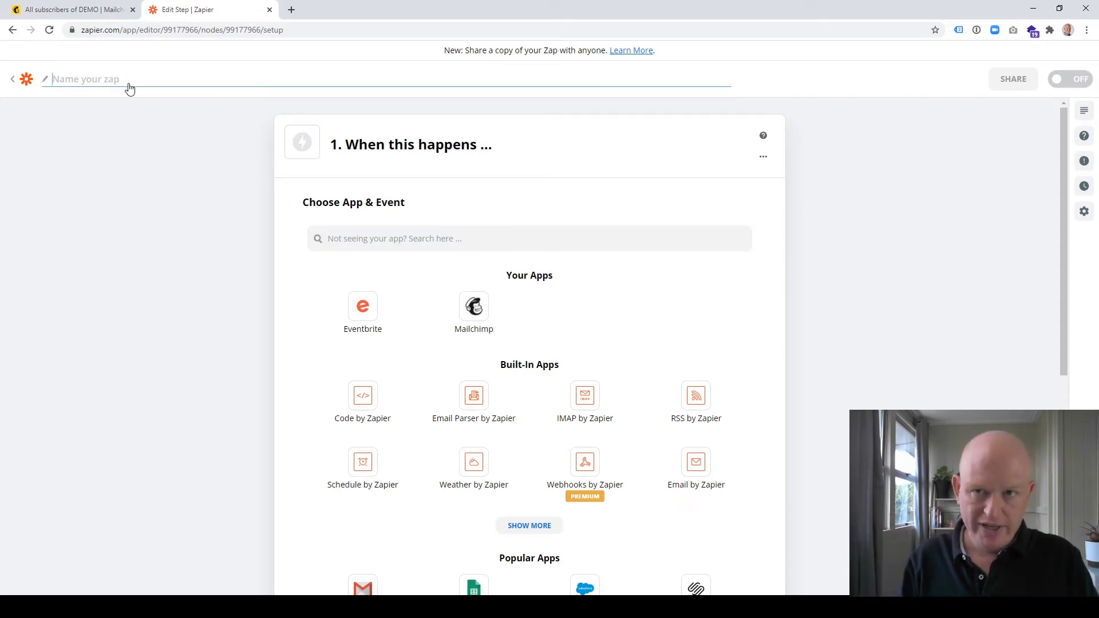
text(Mail)
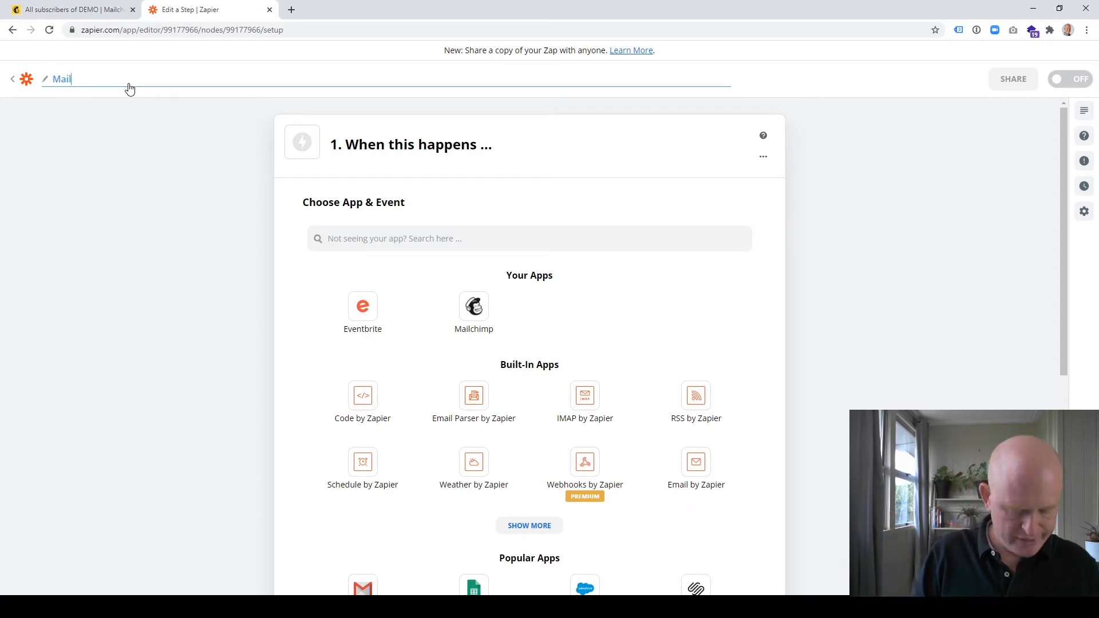
text(chimp First Name)
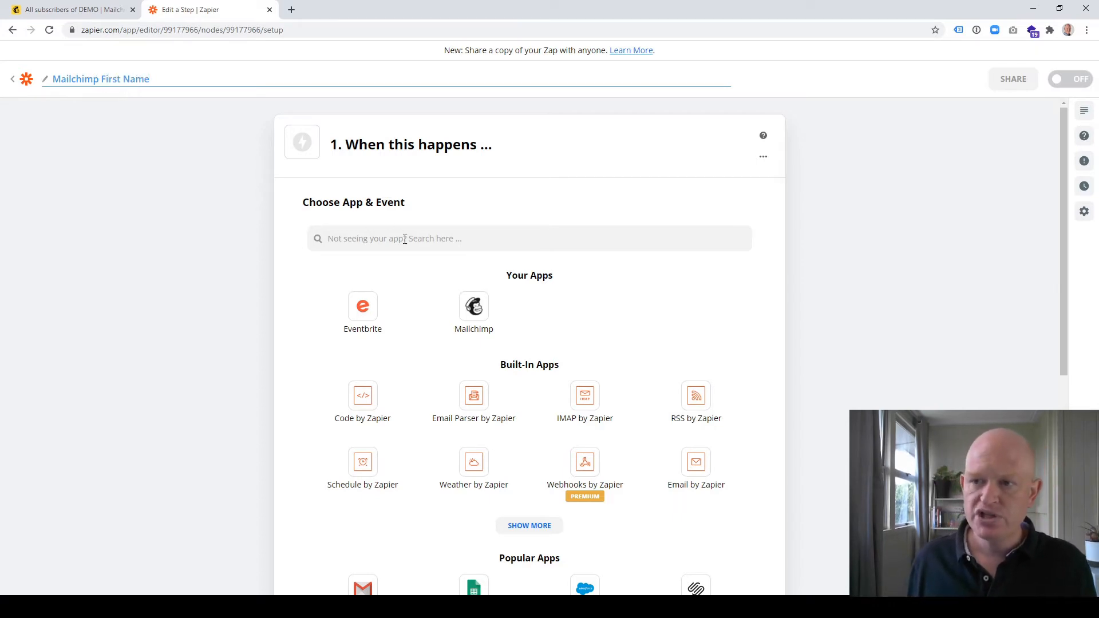
Set the zap's trigger to Mailchimp with the New or Updated Subscriber event
click(472, 320)
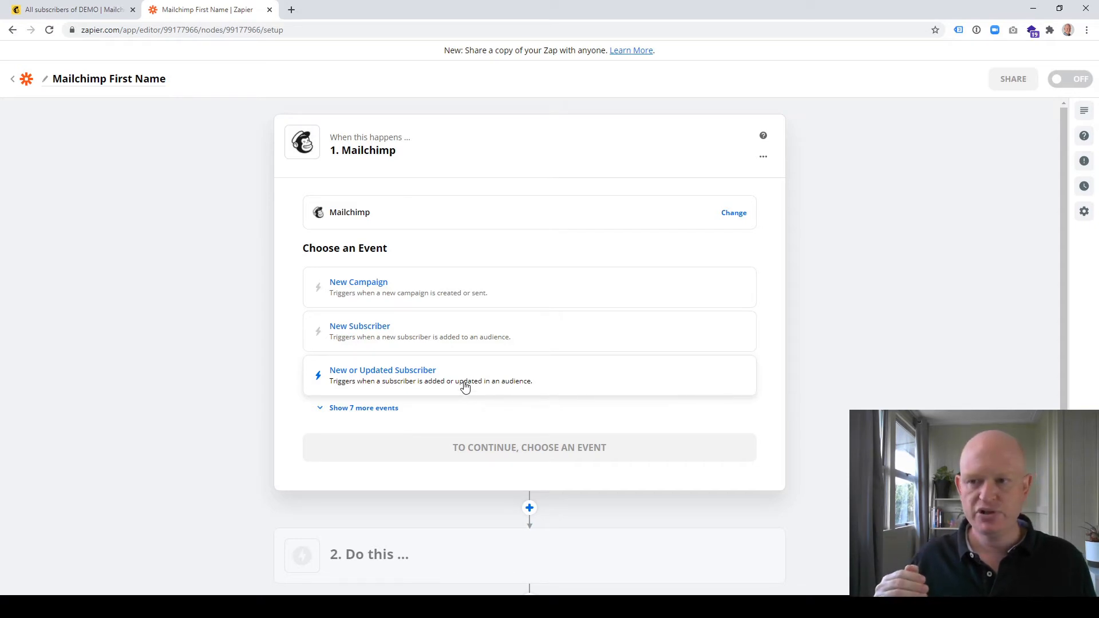
click(464, 388)
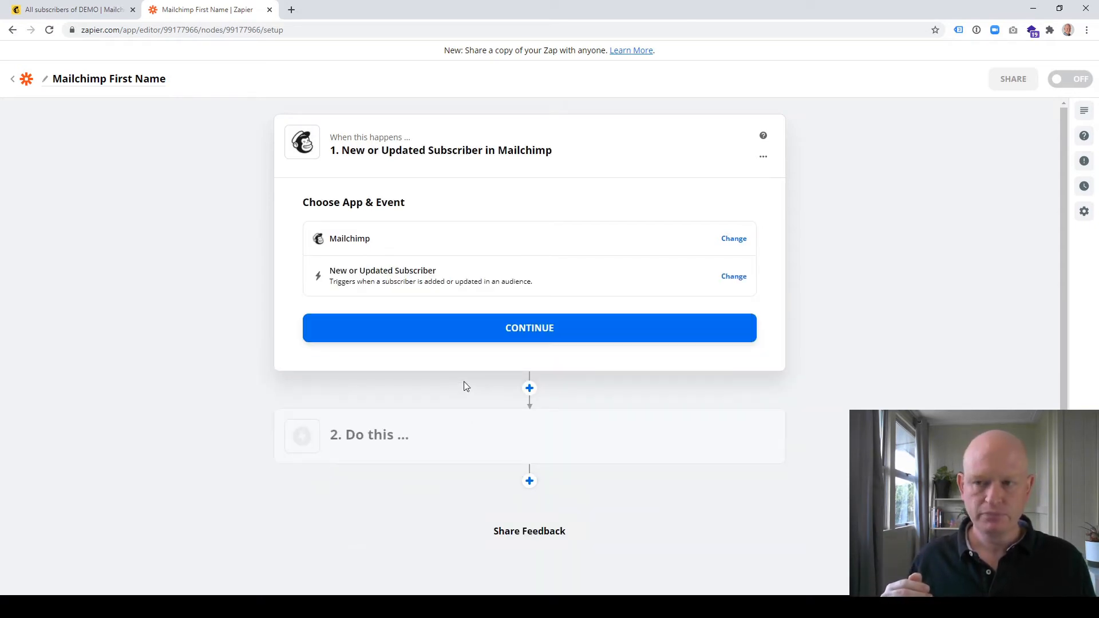
click(500, 338)
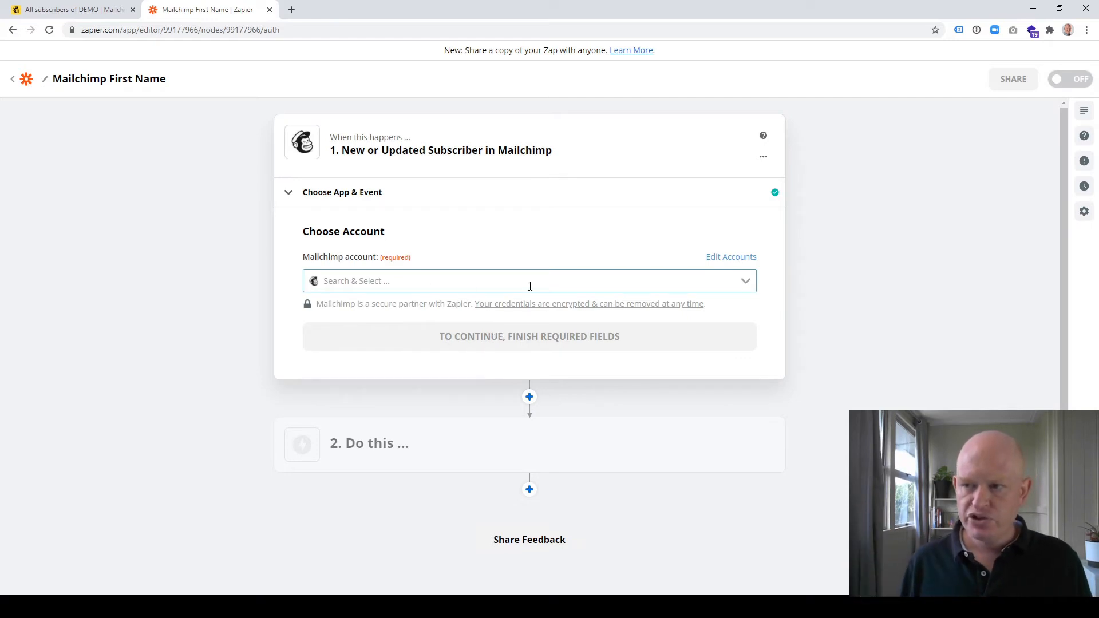
Connect the trigger to the MailChimp (1.0.9) OrganicWeb account
click(745, 282)
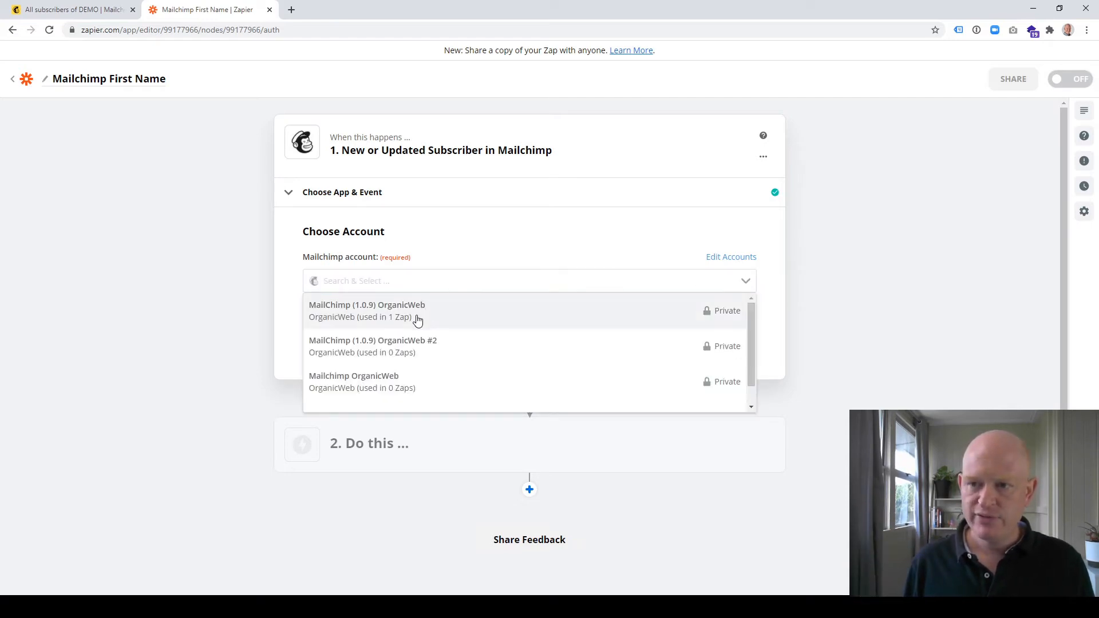
click(417, 320)
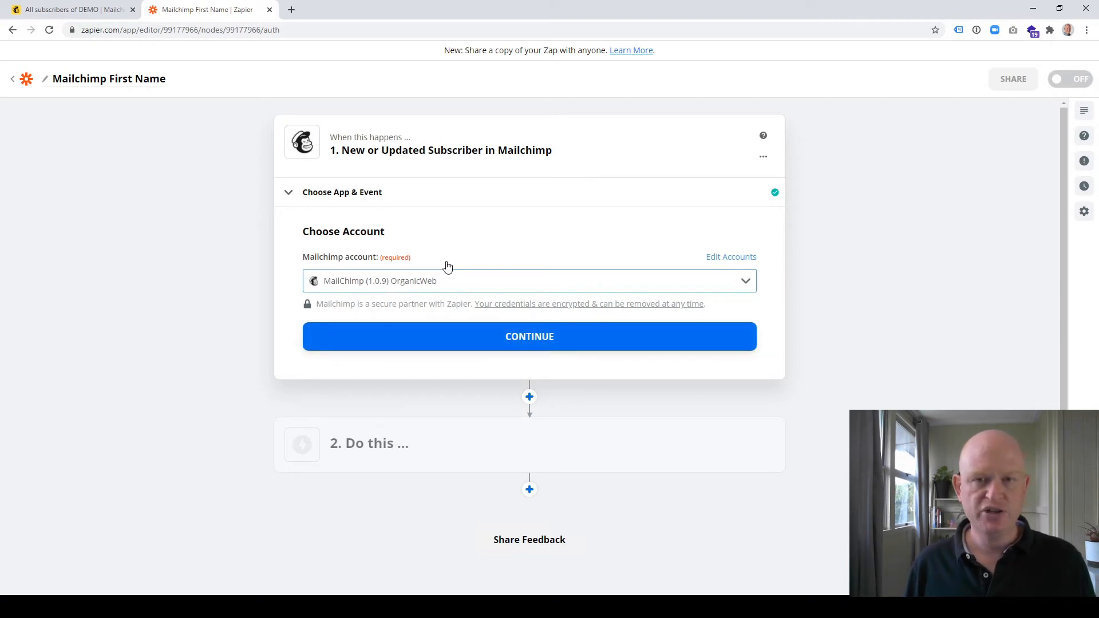
click(491, 342)
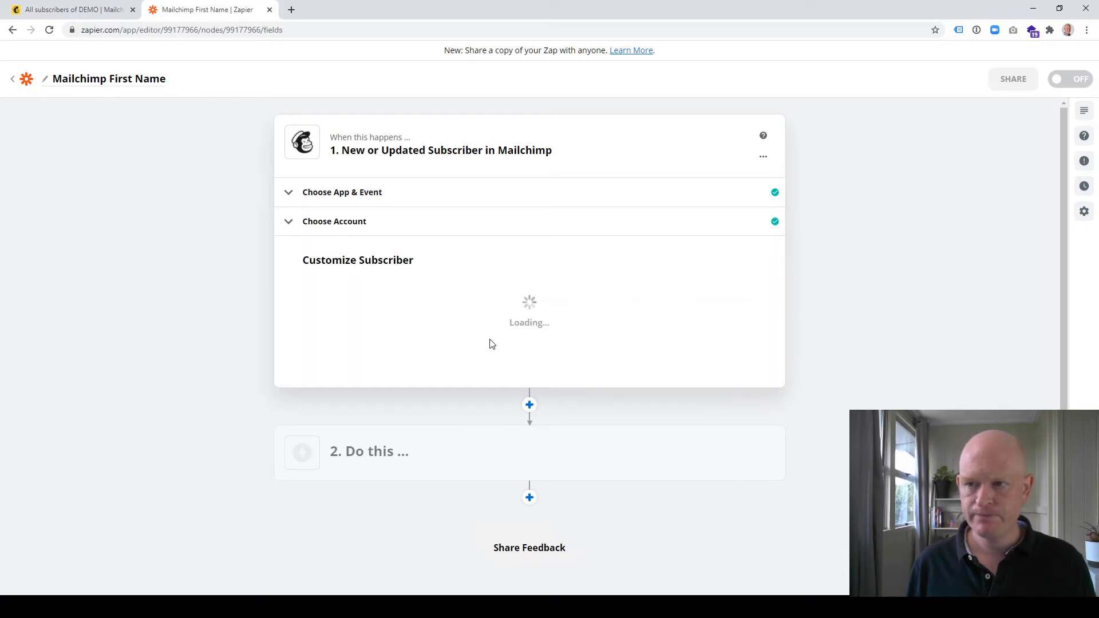
Set the trigger's audience to DEMO, matching the audience in Mailchimp, and retrieve a sample subscriber
scroll(491, 340, down, 2)
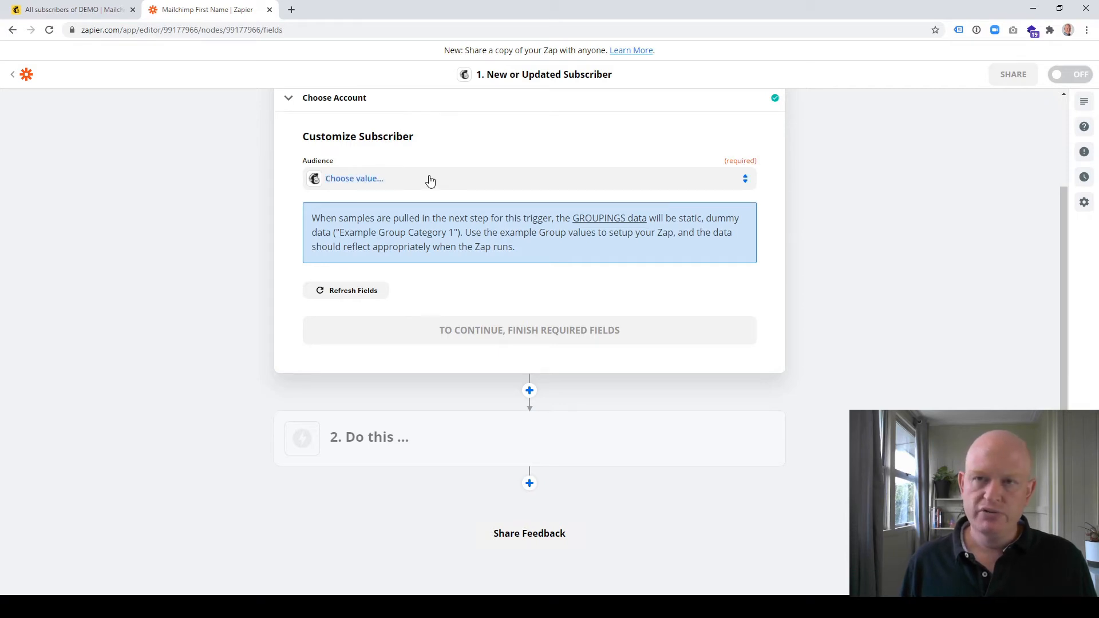
click(74, 10)
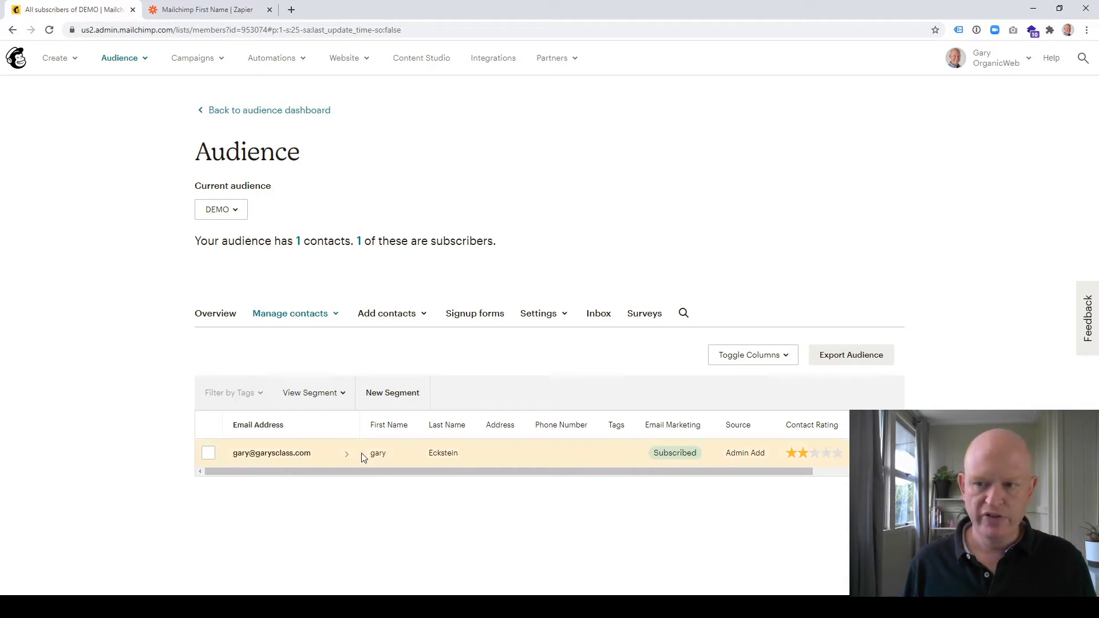
click(238, 11)
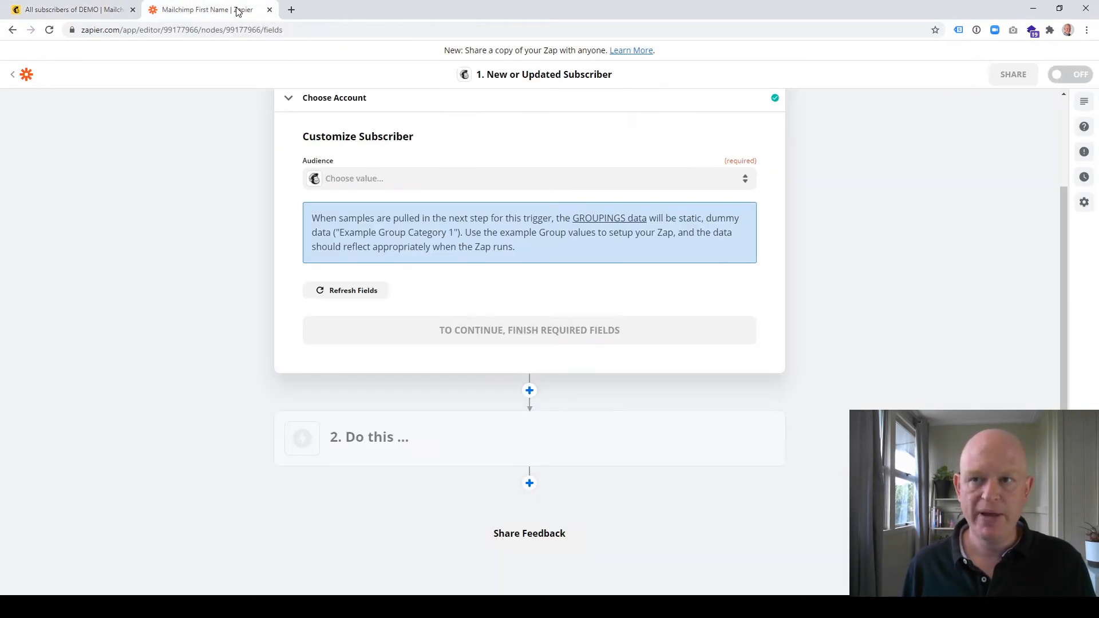
click(530, 179)
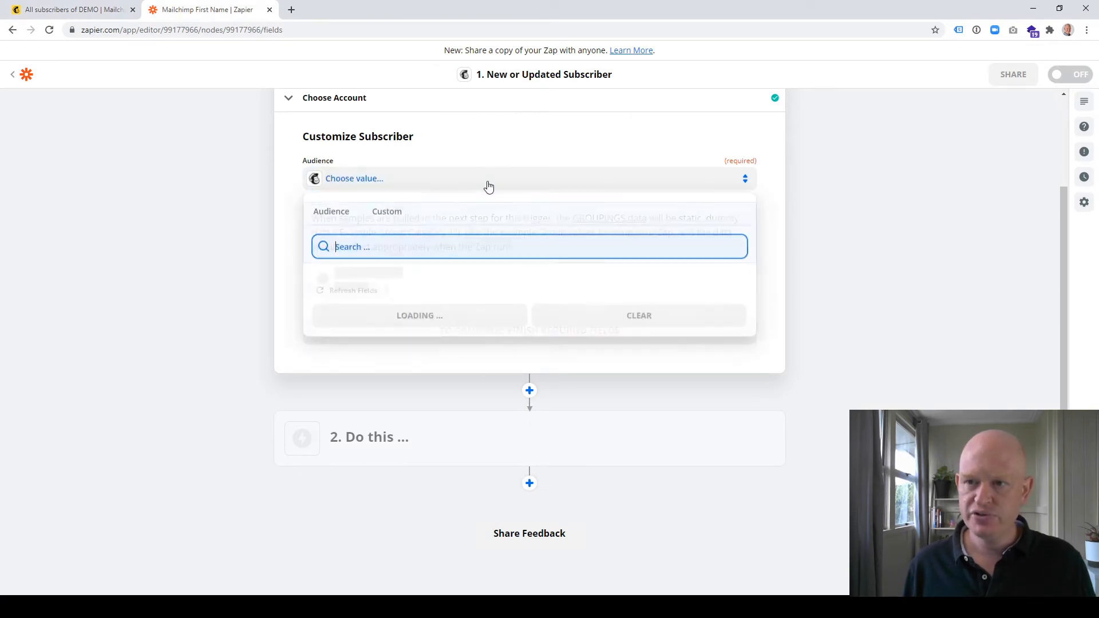
click(376, 282)
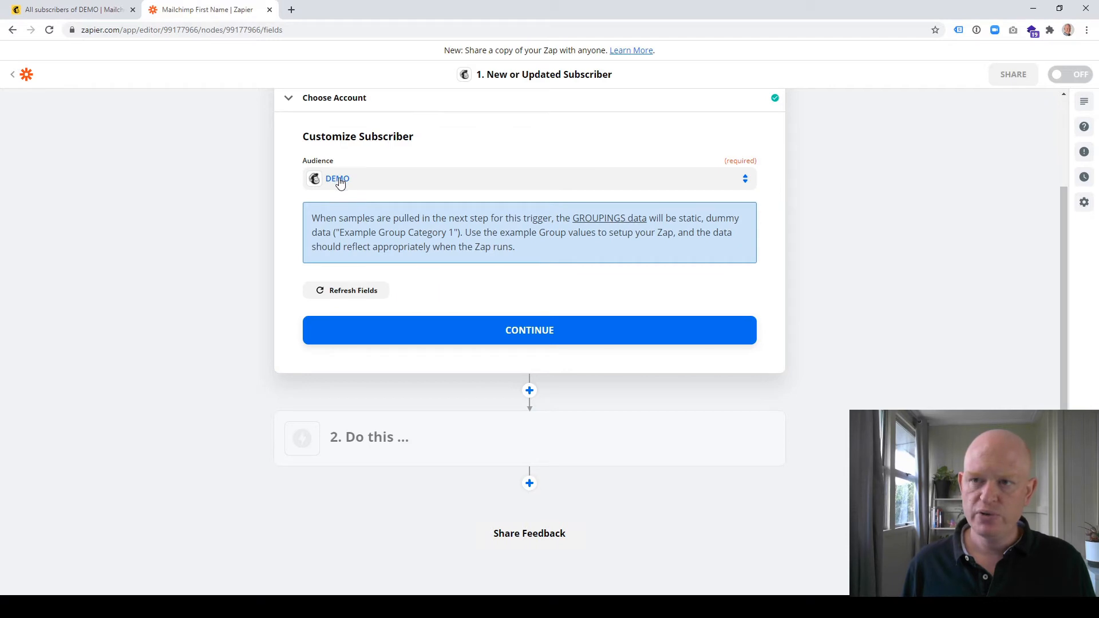
click(519, 341)
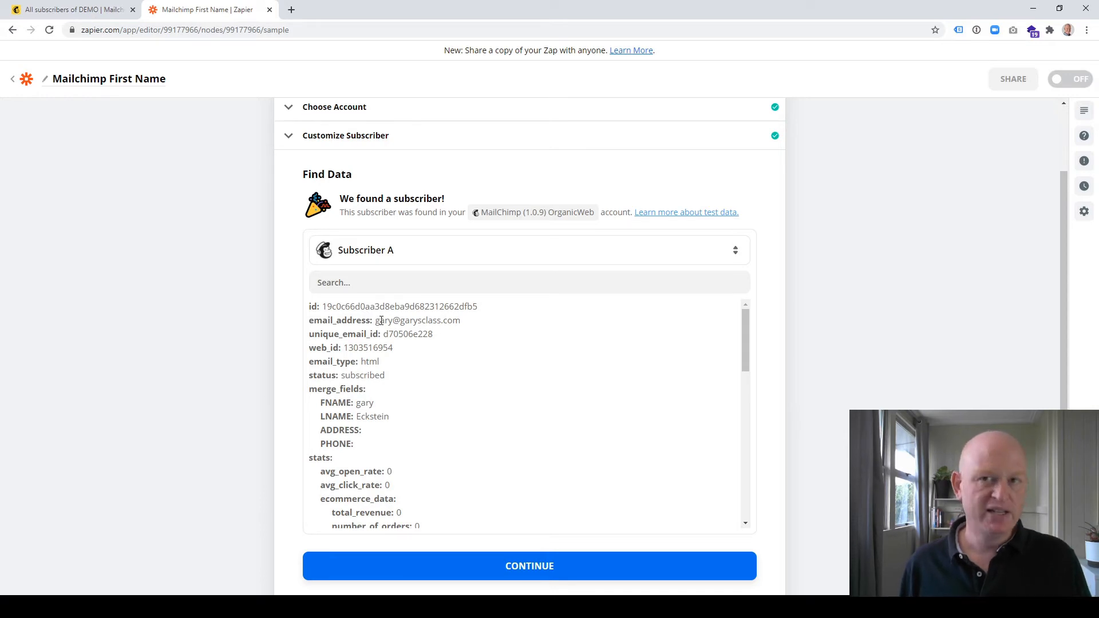
Compare the sample subscriber's data with the contact in the Mailchimp audience and accept it as the trigger's test data
click(74, 11)
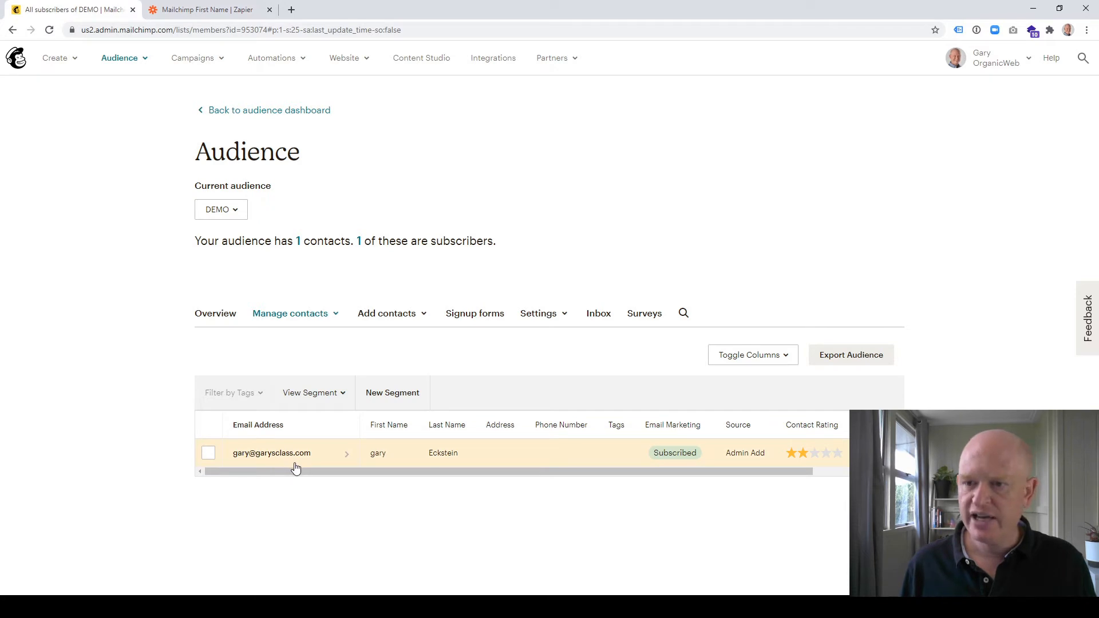
click(204, 11)
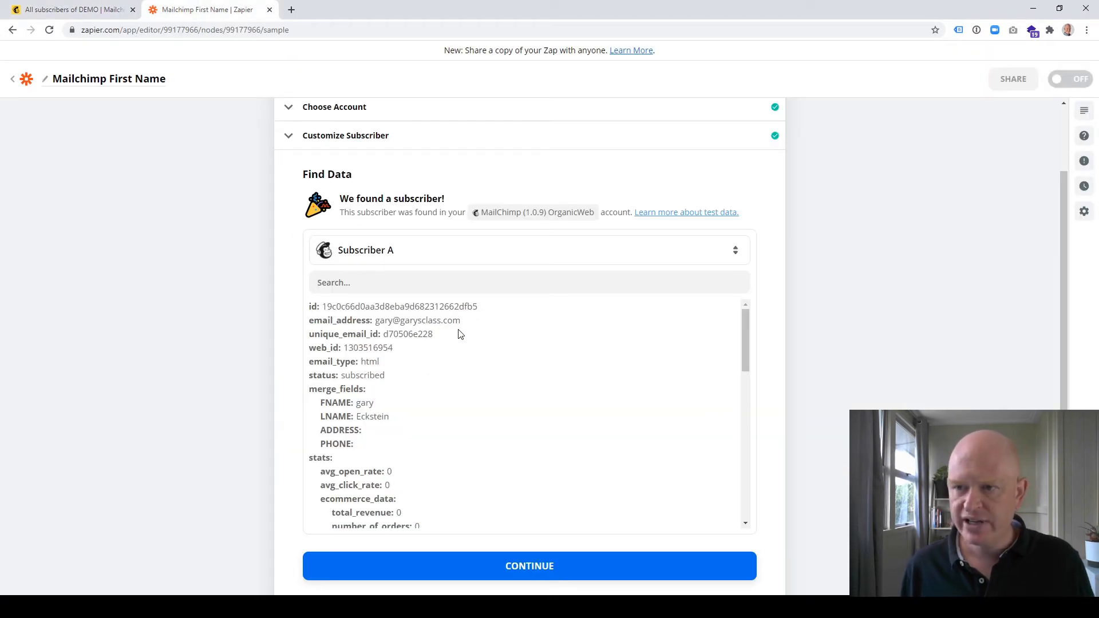
scroll(515, 366, down, 3)
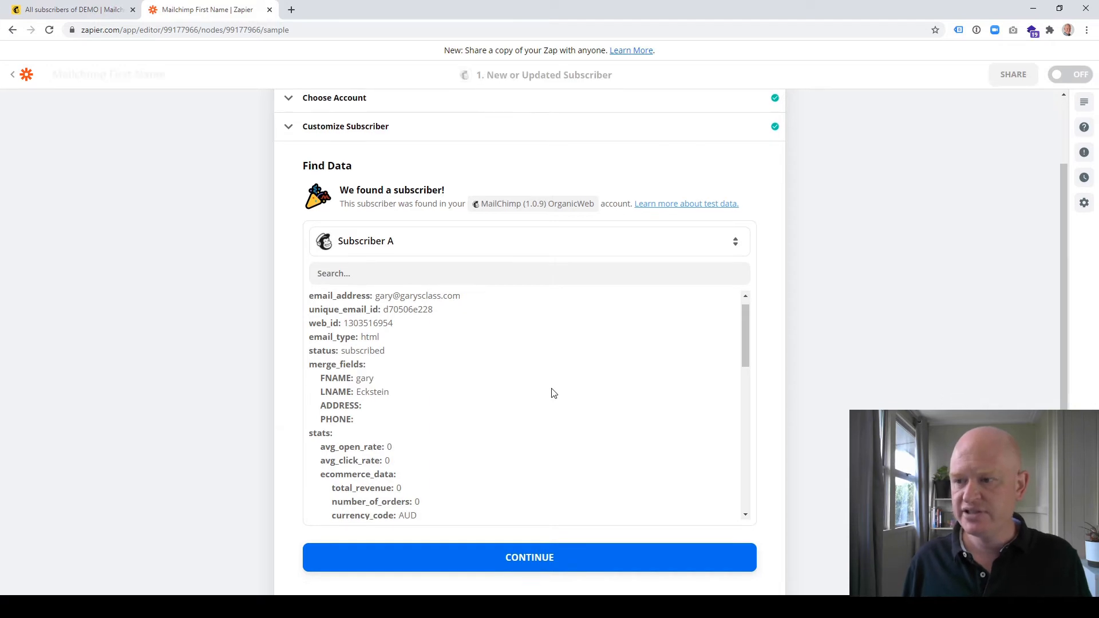
click(570, 565)
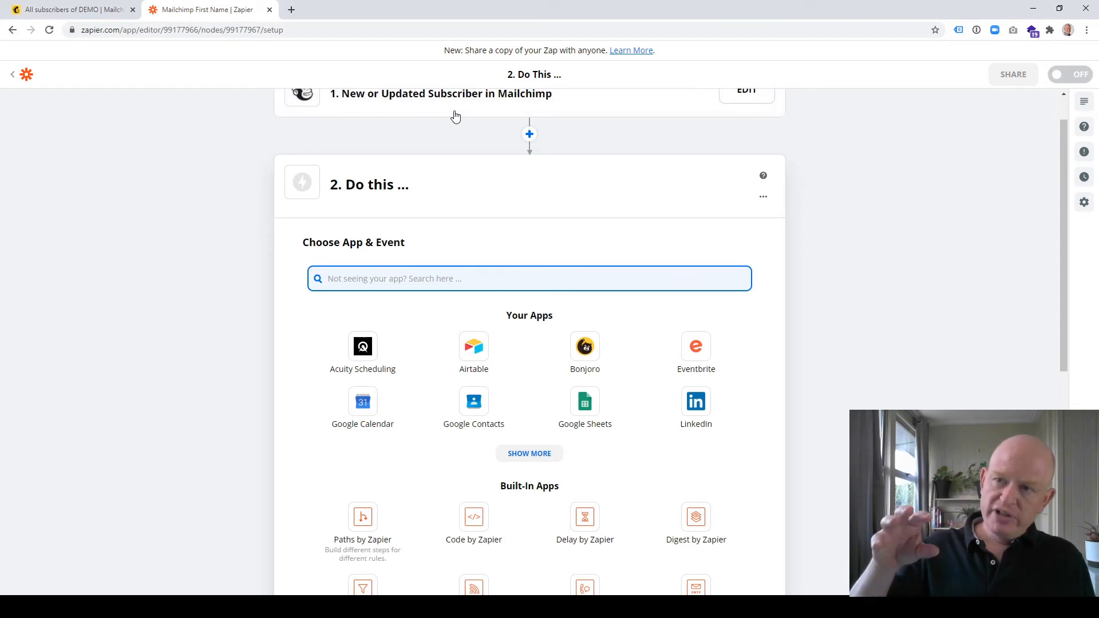
Set the zap's second step to the built-in Formatter by Zapier app with the Text event
scroll(458, 152, up, 2)
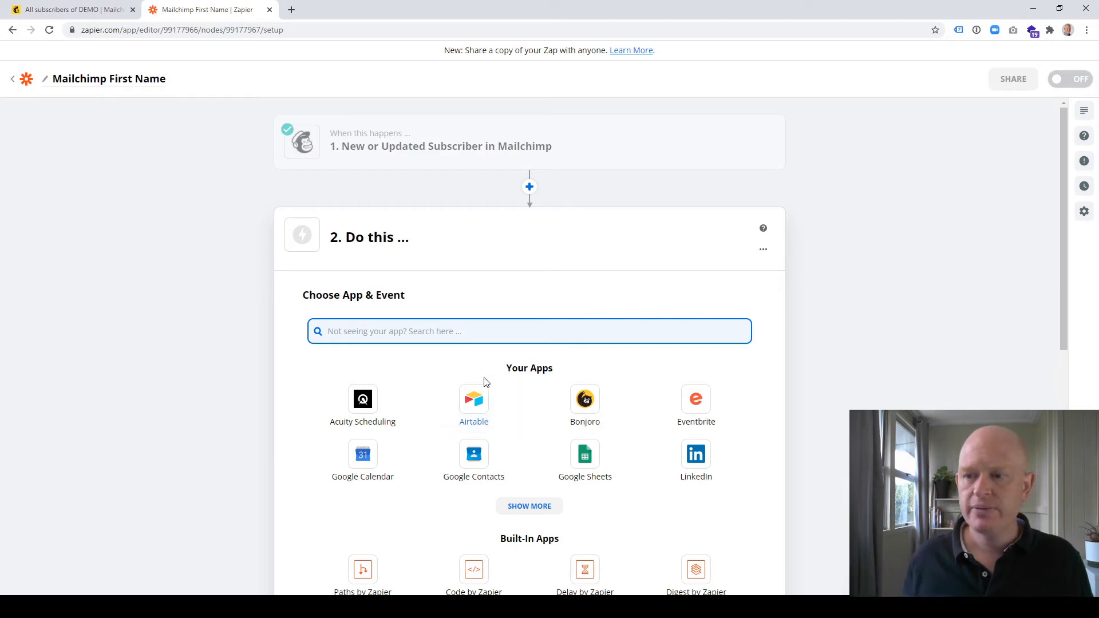
scroll(483, 379, down, 6)
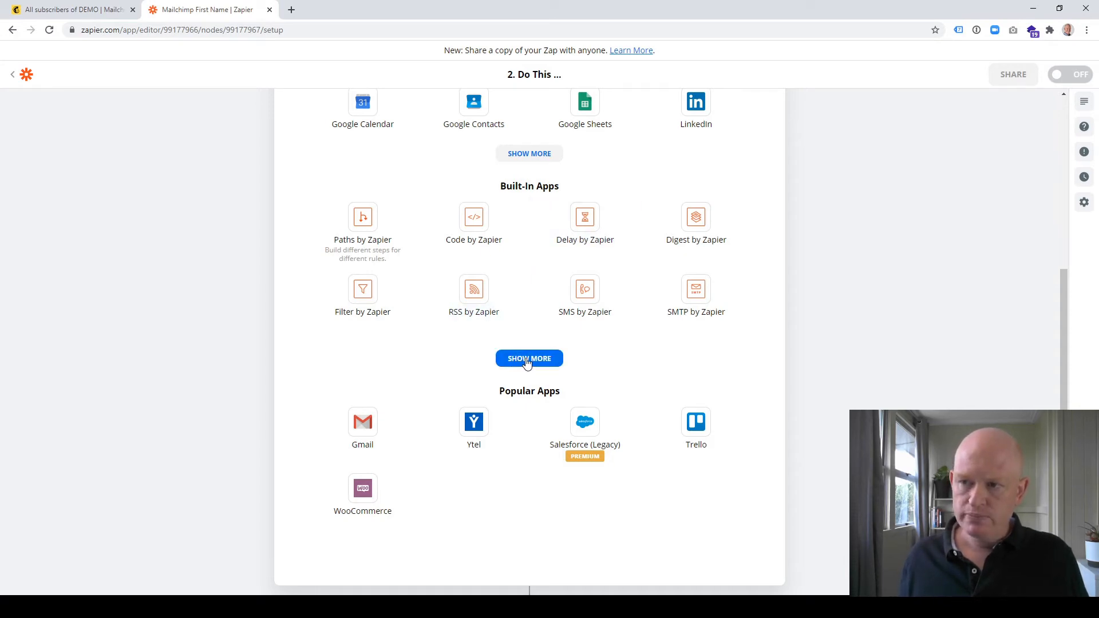
click(526, 359)
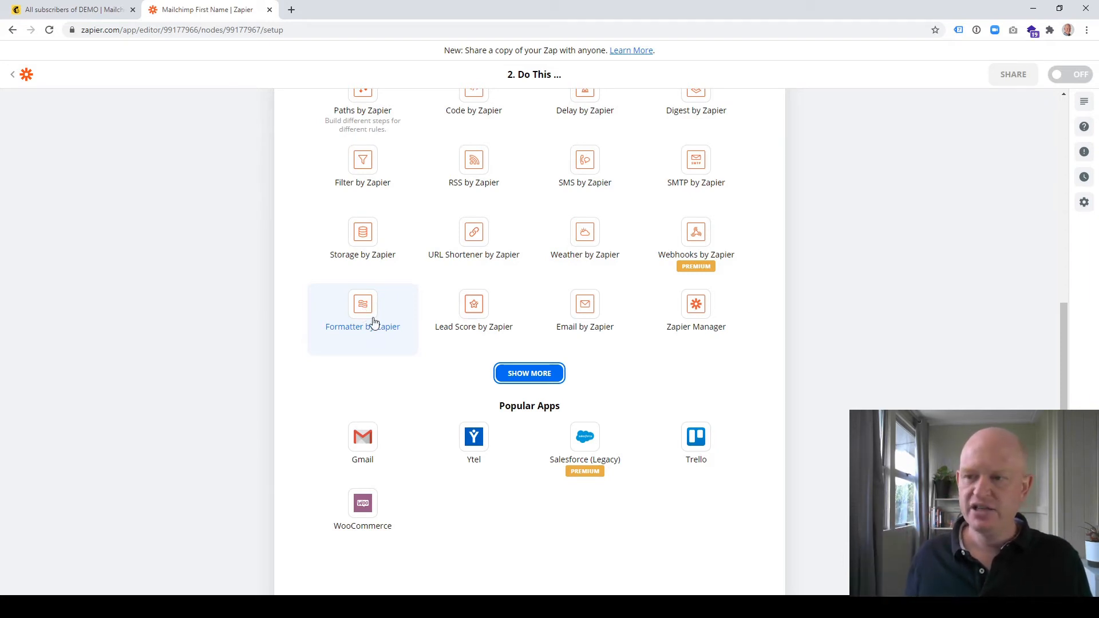
scroll(366, 322, up, 2)
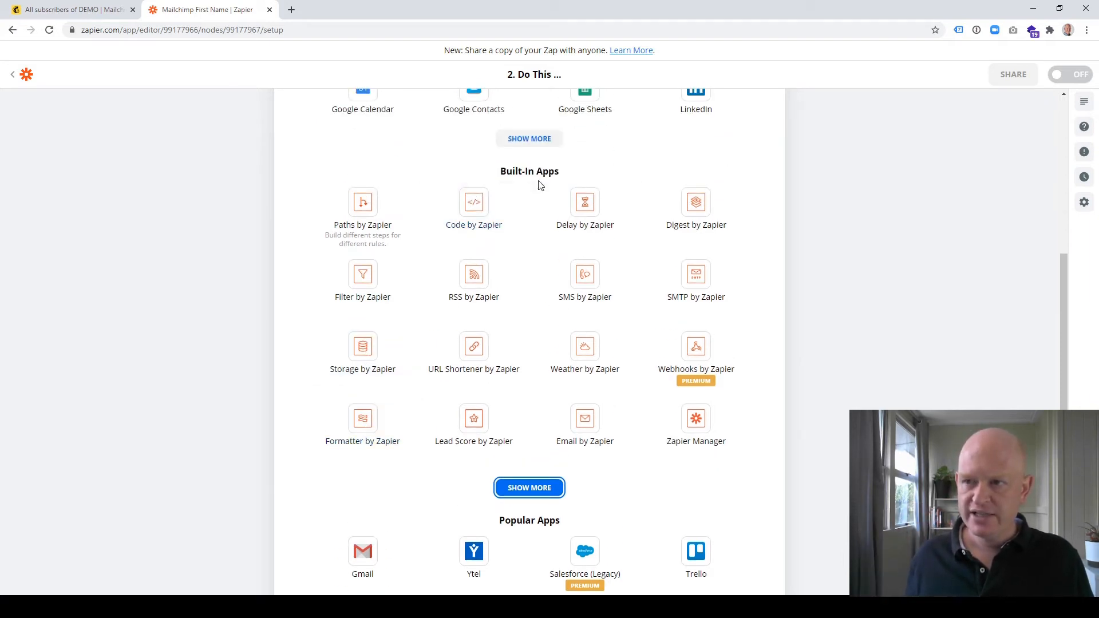
click(353, 428)
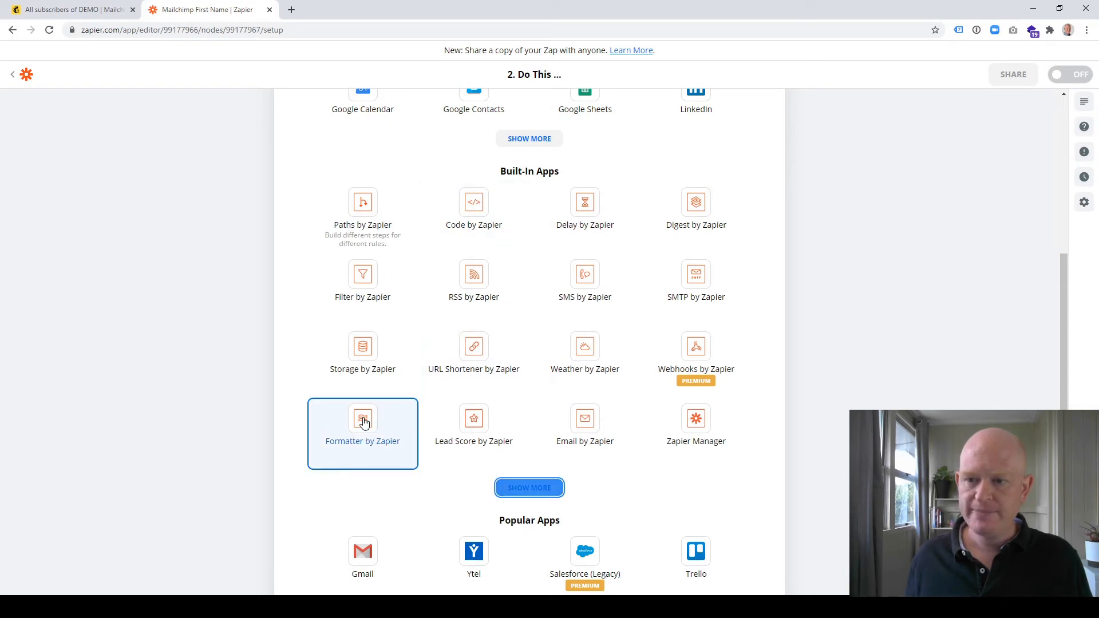
scroll(444, 351, down, 2)
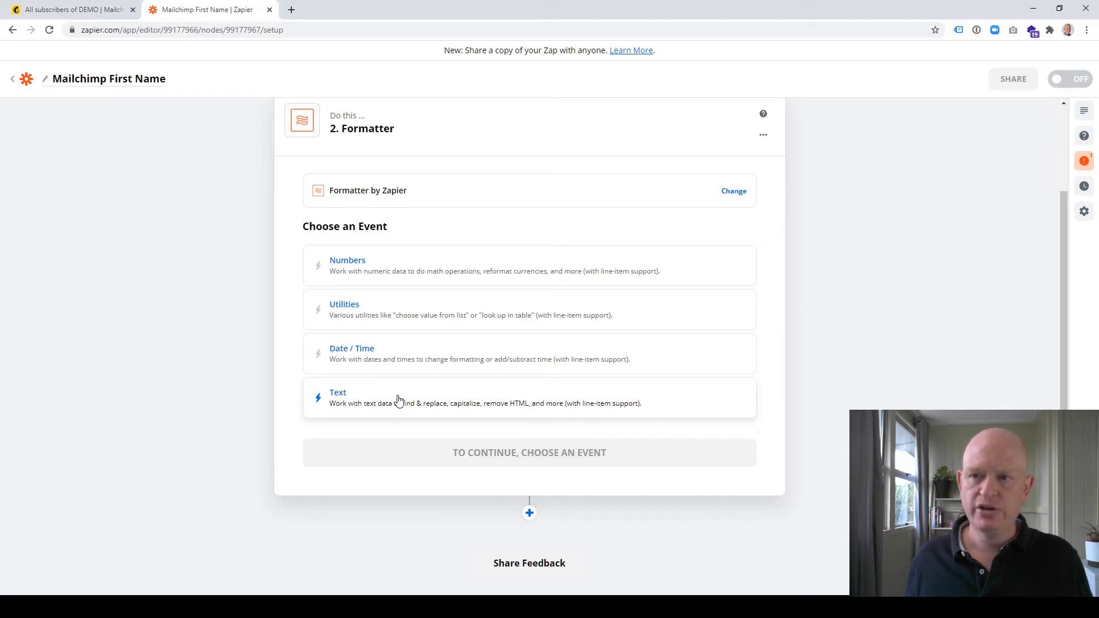
click(398, 400)
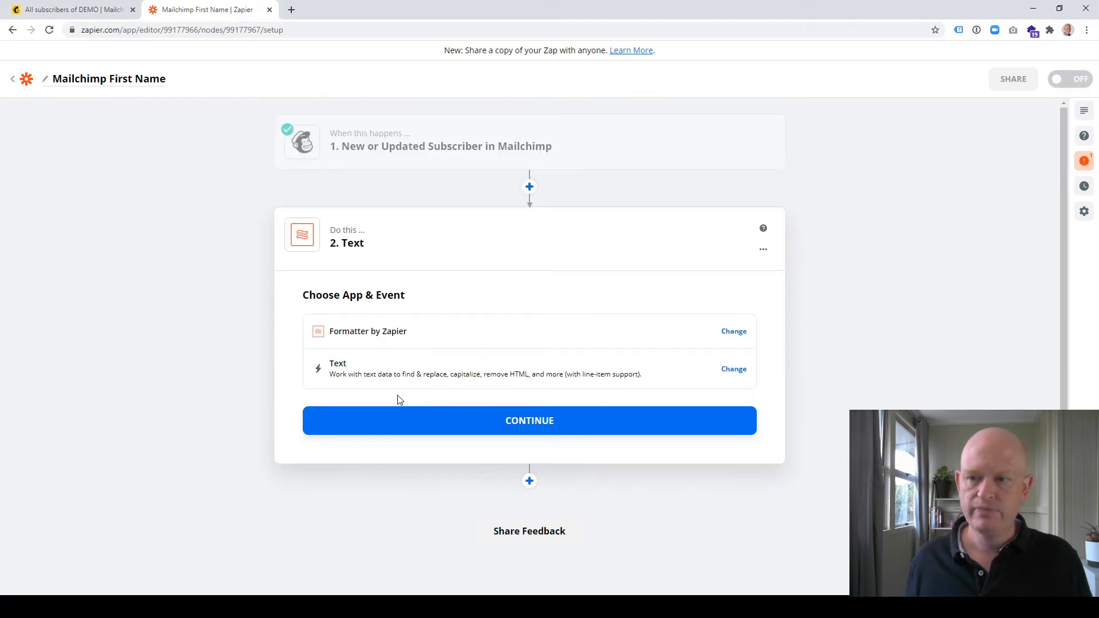
click(563, 425)
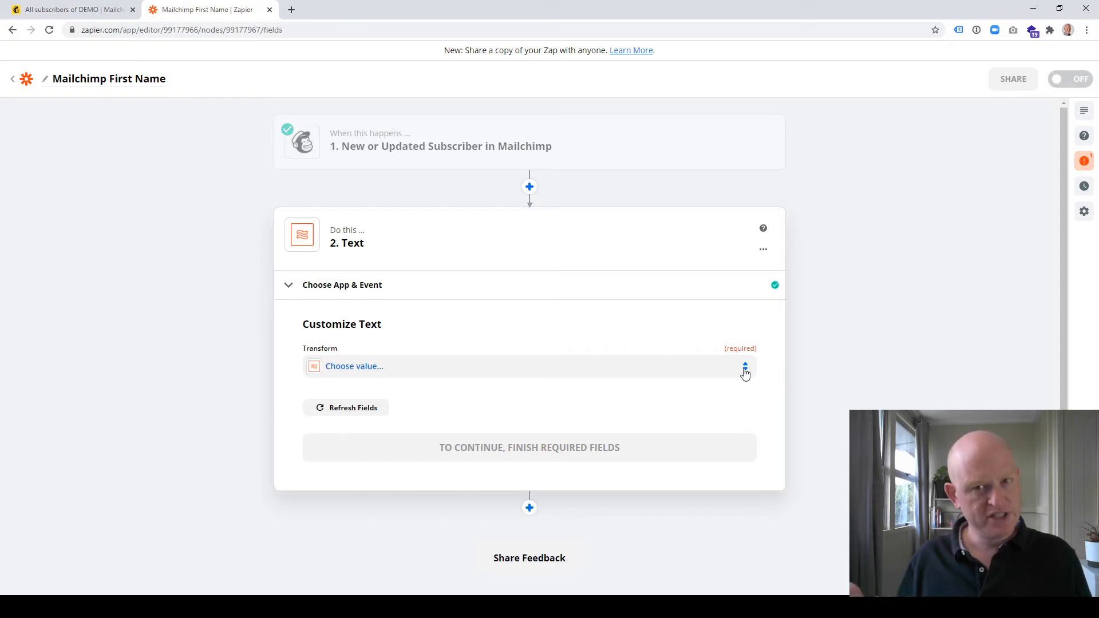
Set the Text step's transform to Capitalize
click(744, 369)
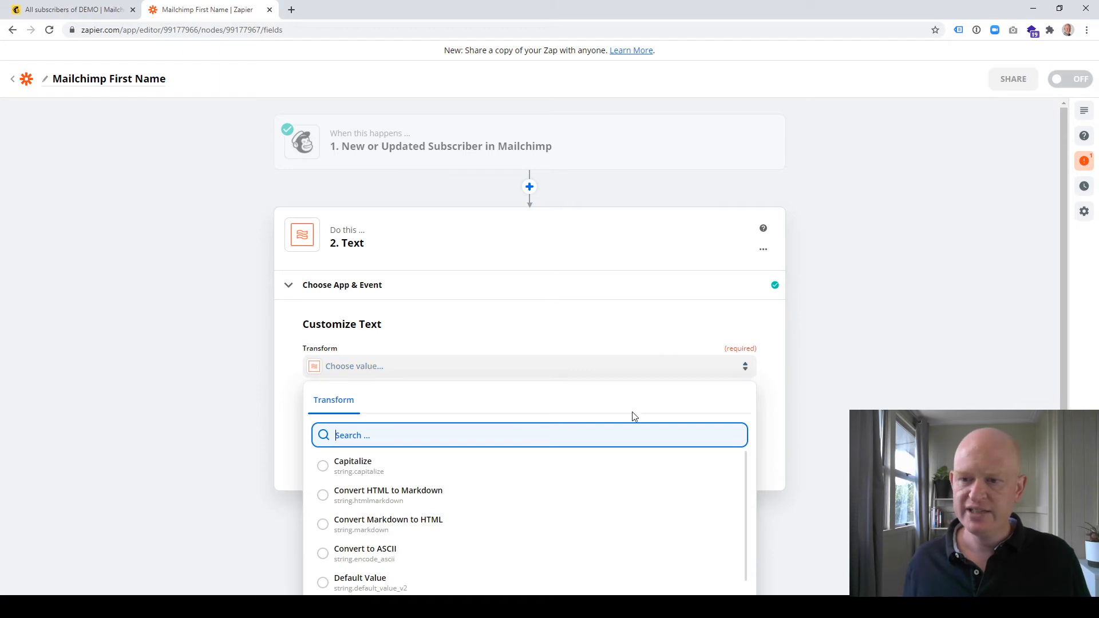
click(324, 468)
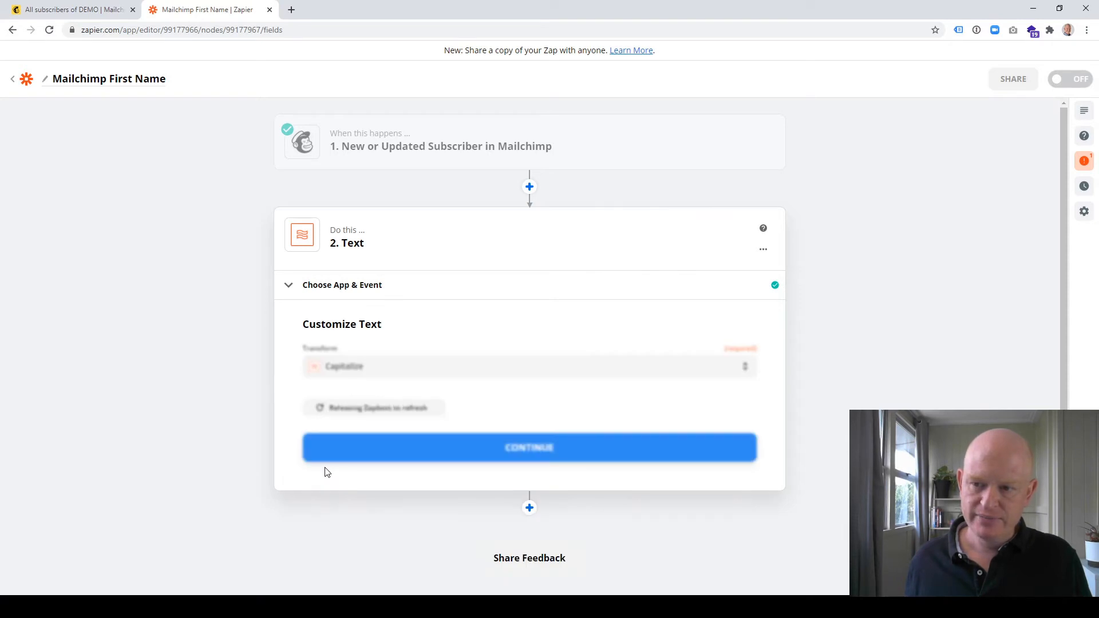
scroll(372, 448, down, 2)
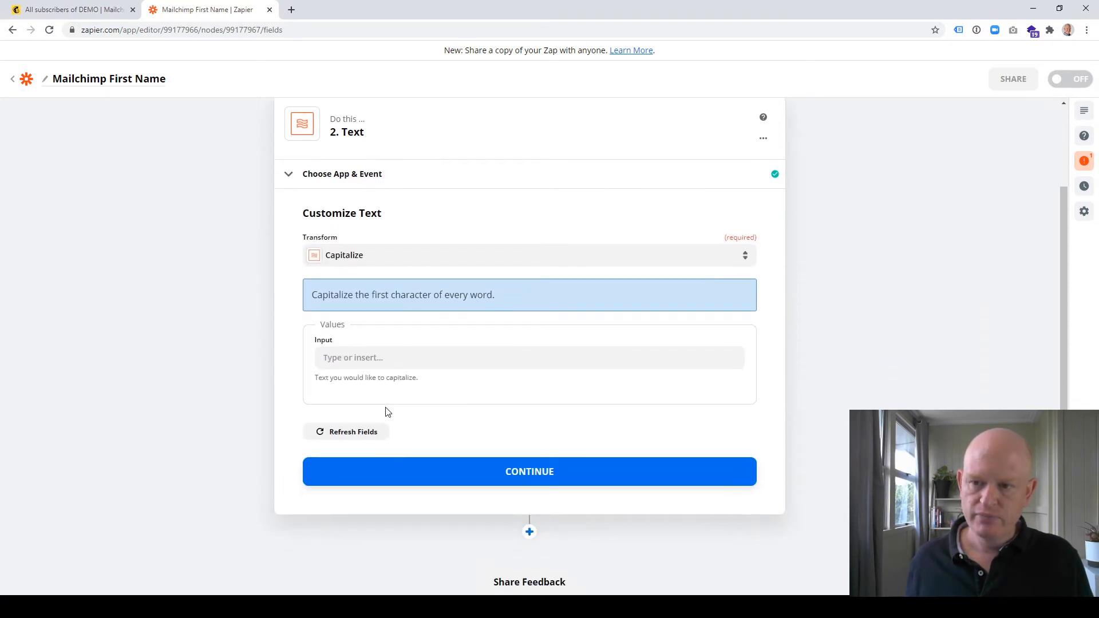
Map the Capitalize input to the Merges Fname value from the Mailchimp trigger and accept the Text step's settings
click(413, 358)
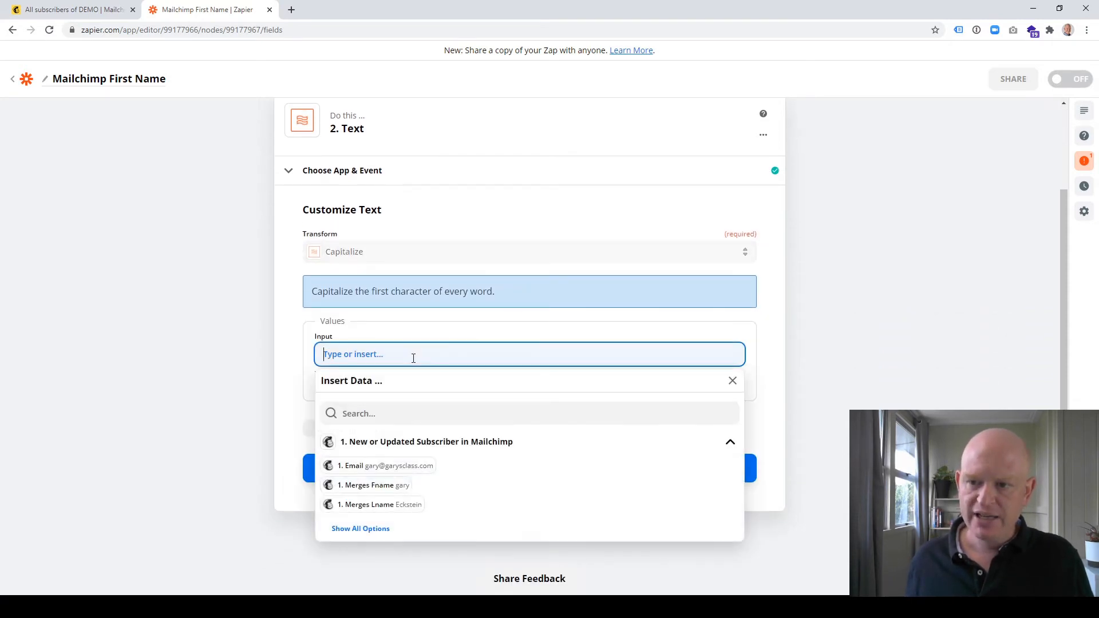
click(375, 490)
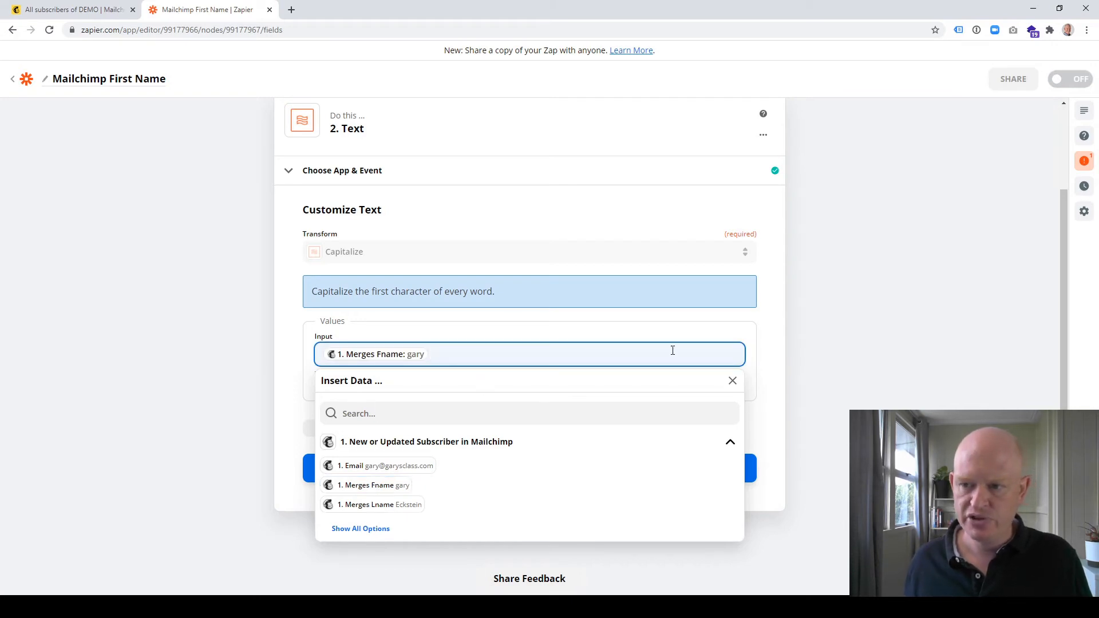
click(768, 381)
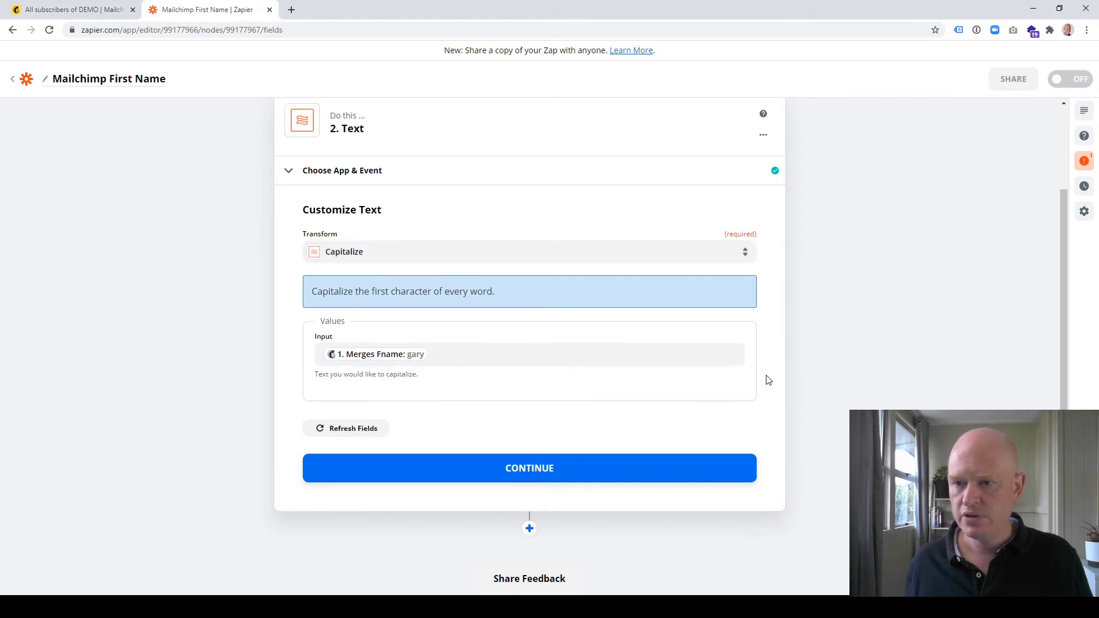
click(535, 468)
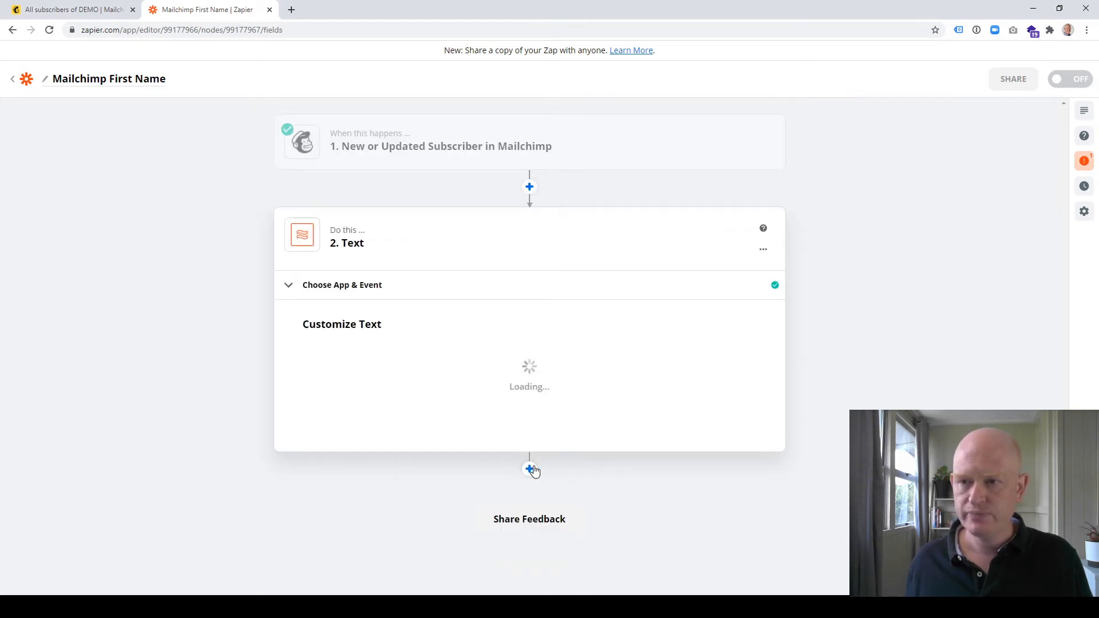
Test the Text step, comparing its output with the contact's first name in the Mailchimp audience, and finish editing it
scroll(572, 421, down, 1)
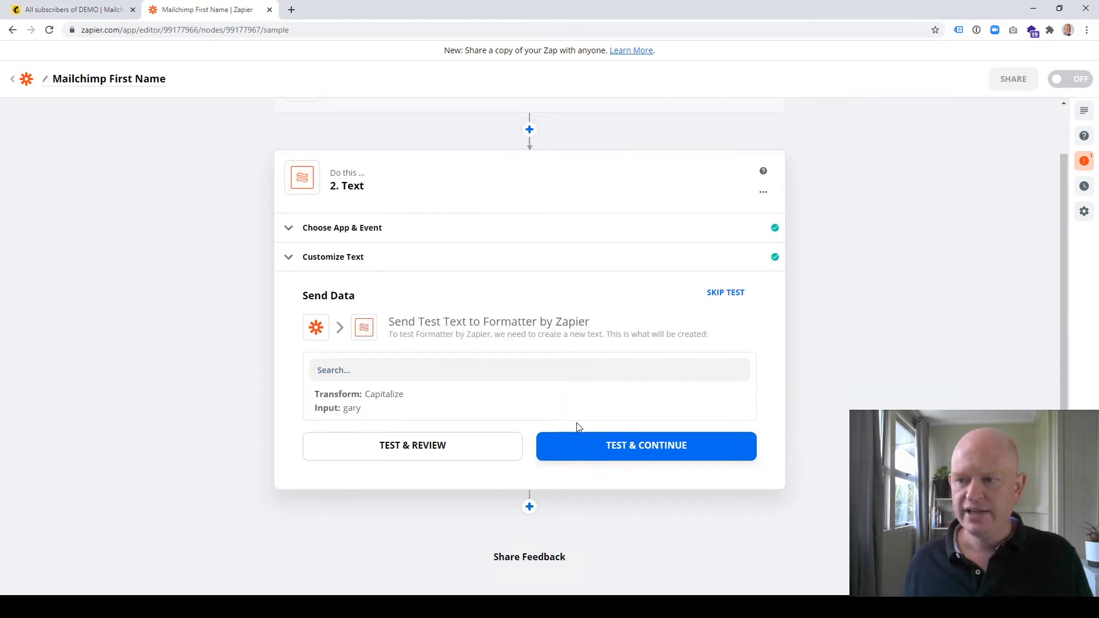
click(470, 449)
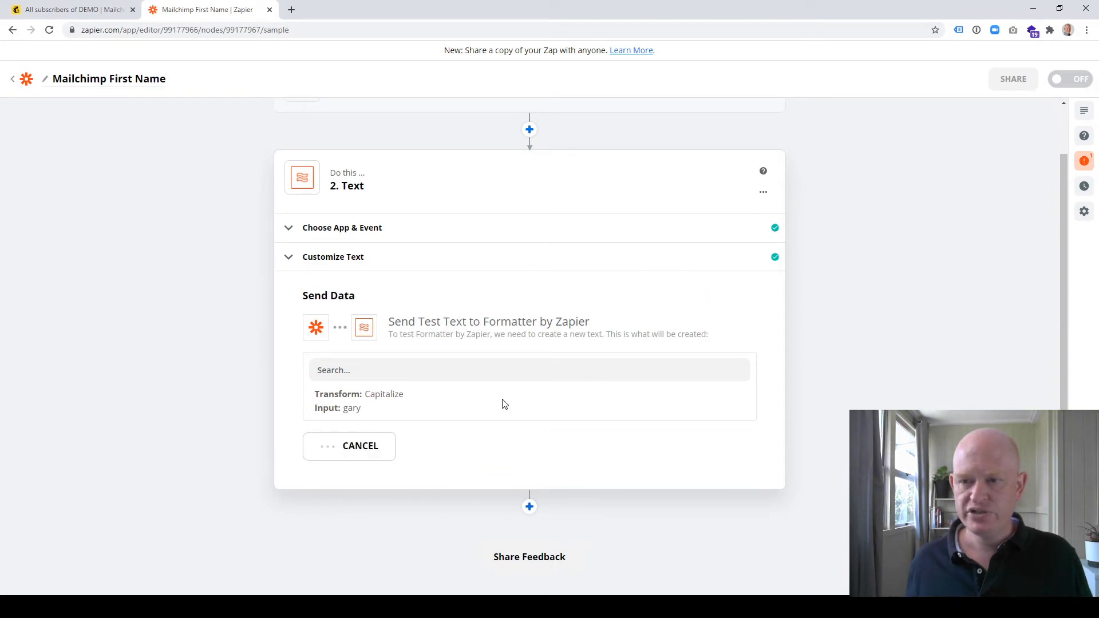
scroll(511, 385, down, 1)
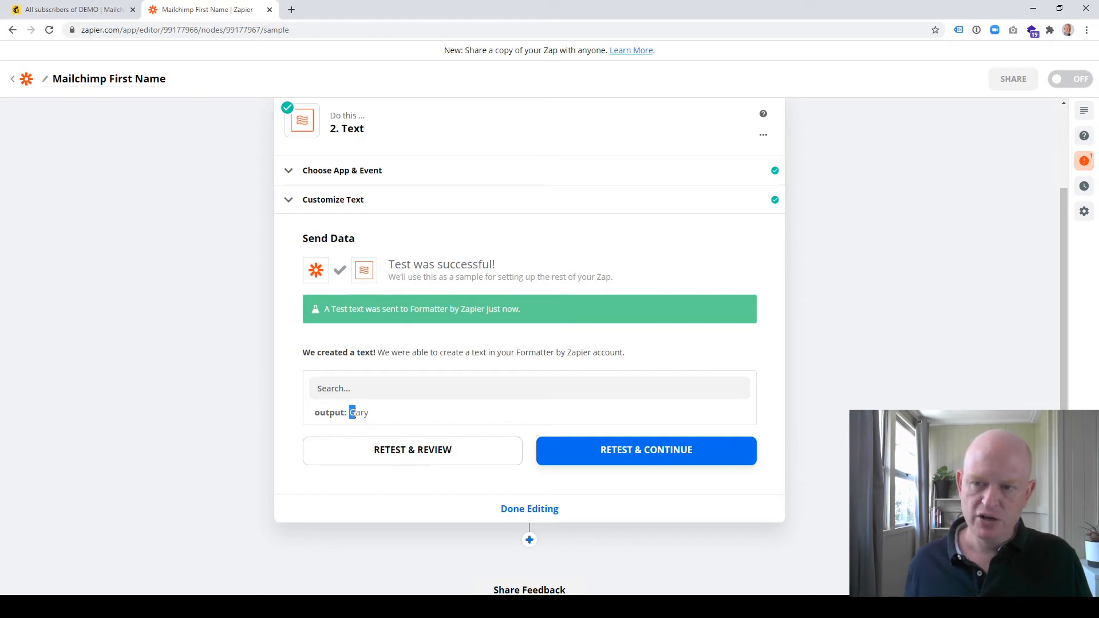
click(73, 10)
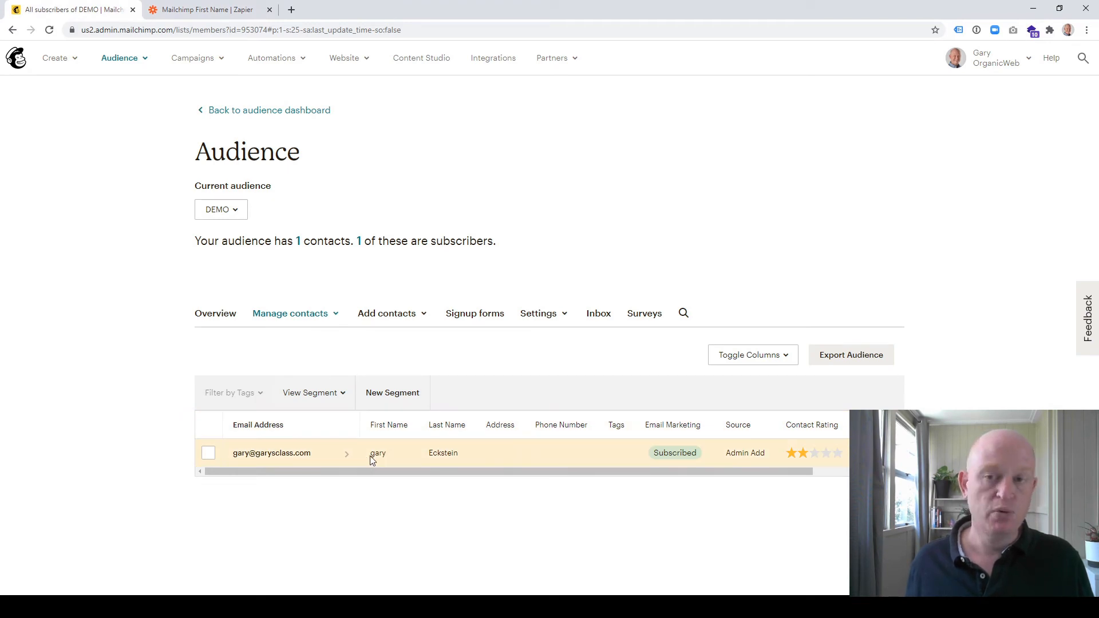
click(220, 12)
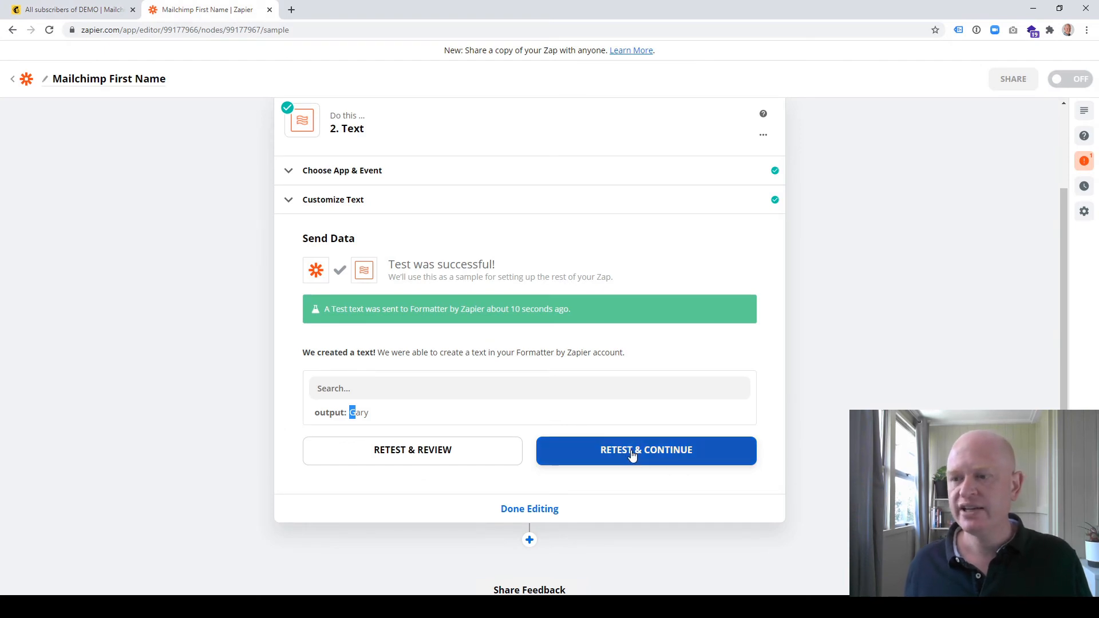
click(615, 509)
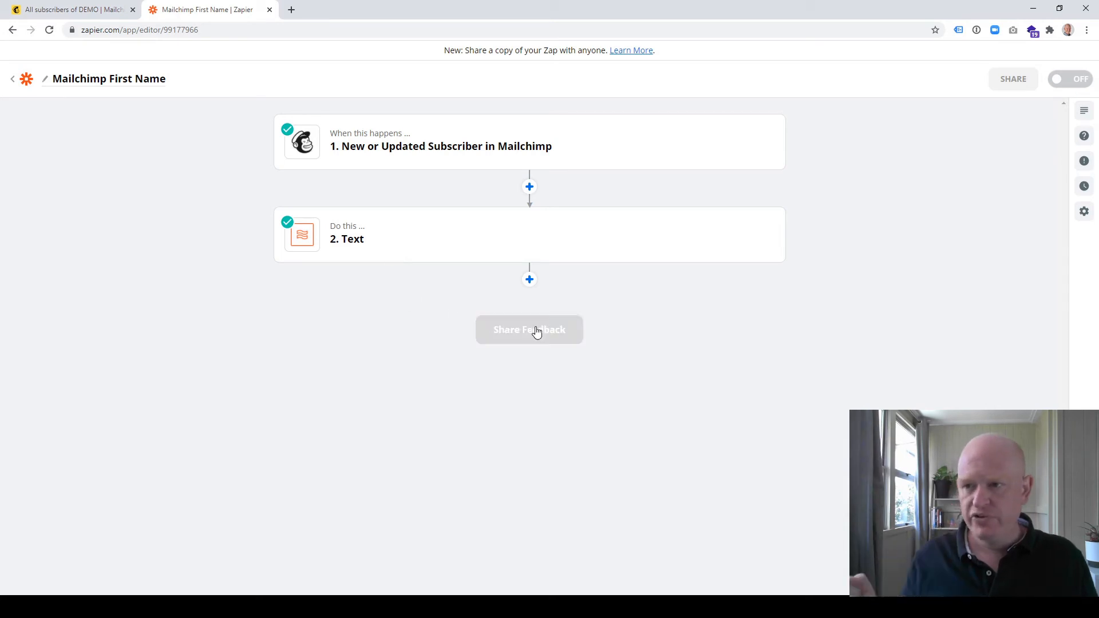
Add Mailchimp as the zap's third step, with Add/Update Subscriber as its event
click(530, 280)
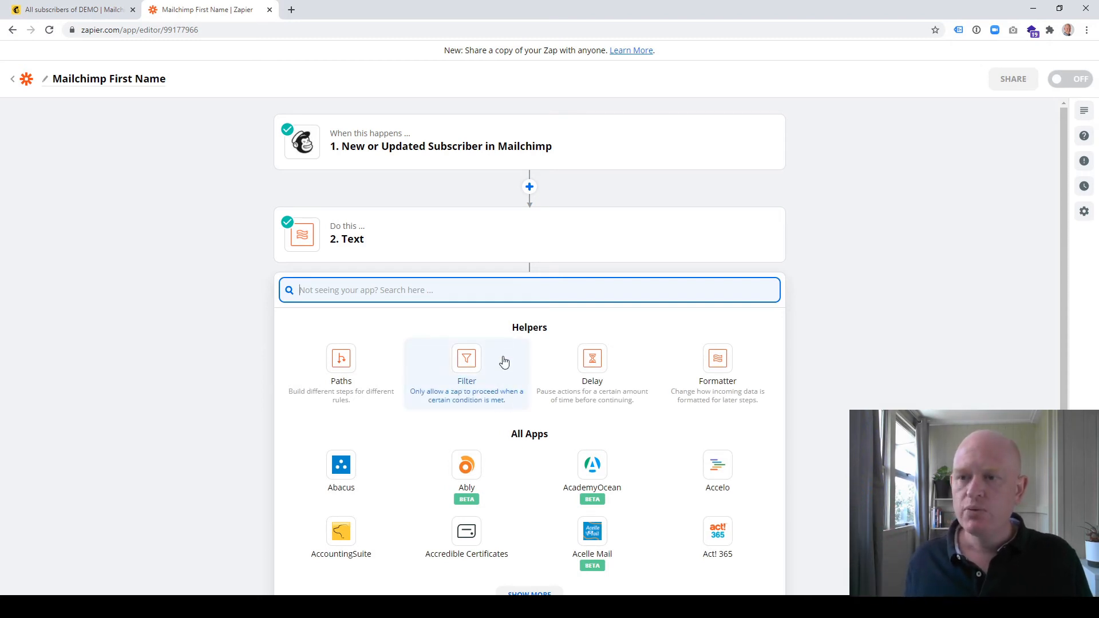
text(mai)
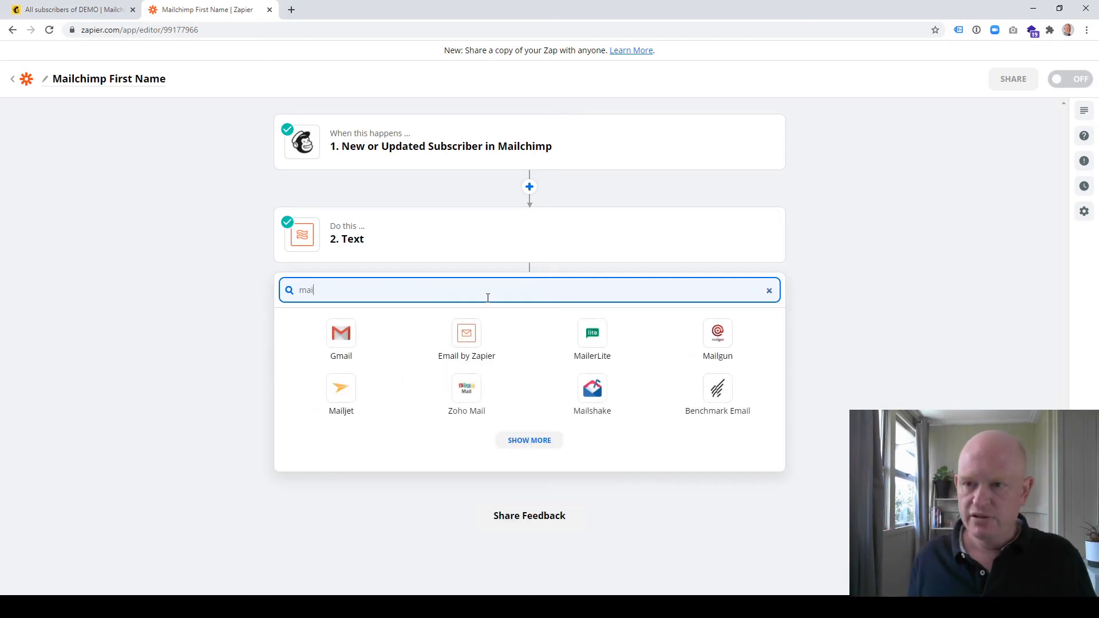
text(lc)
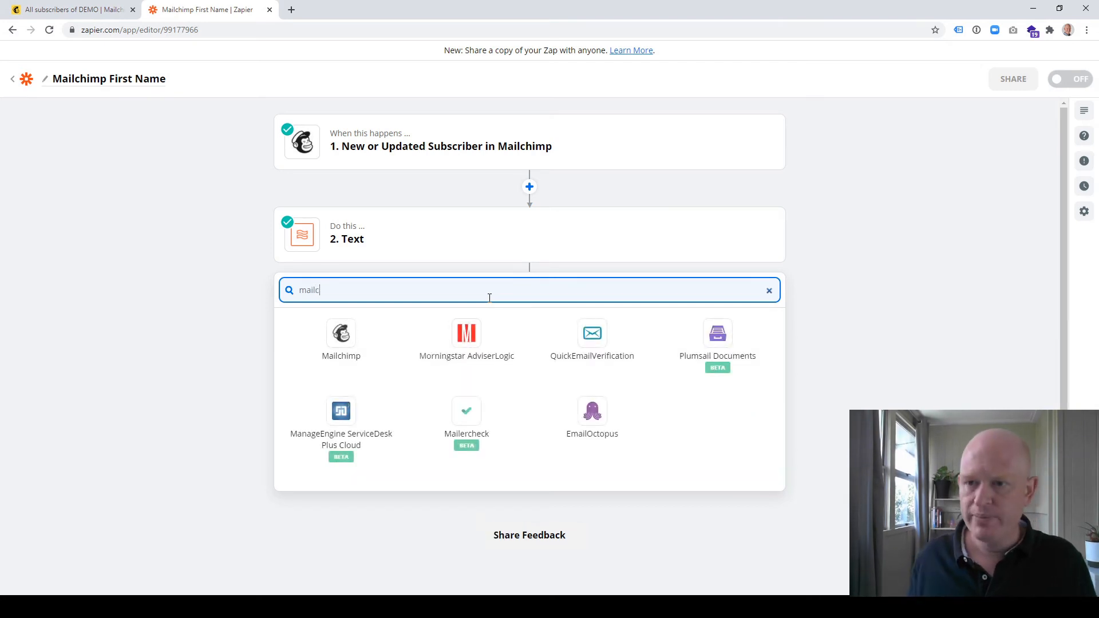
click(341, 342)
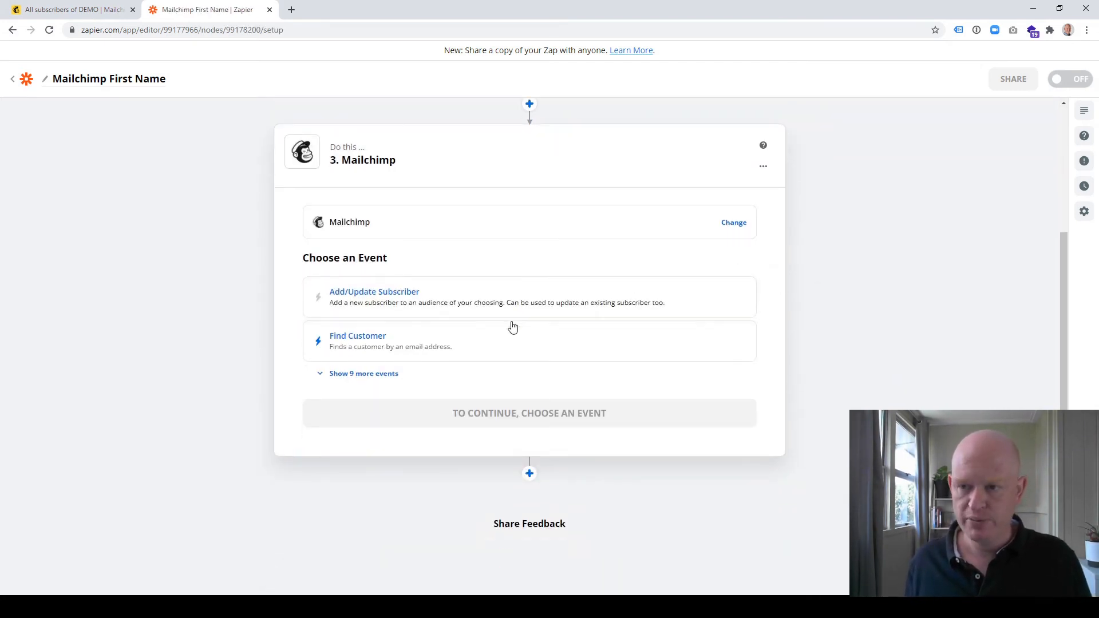
click(388, 299)
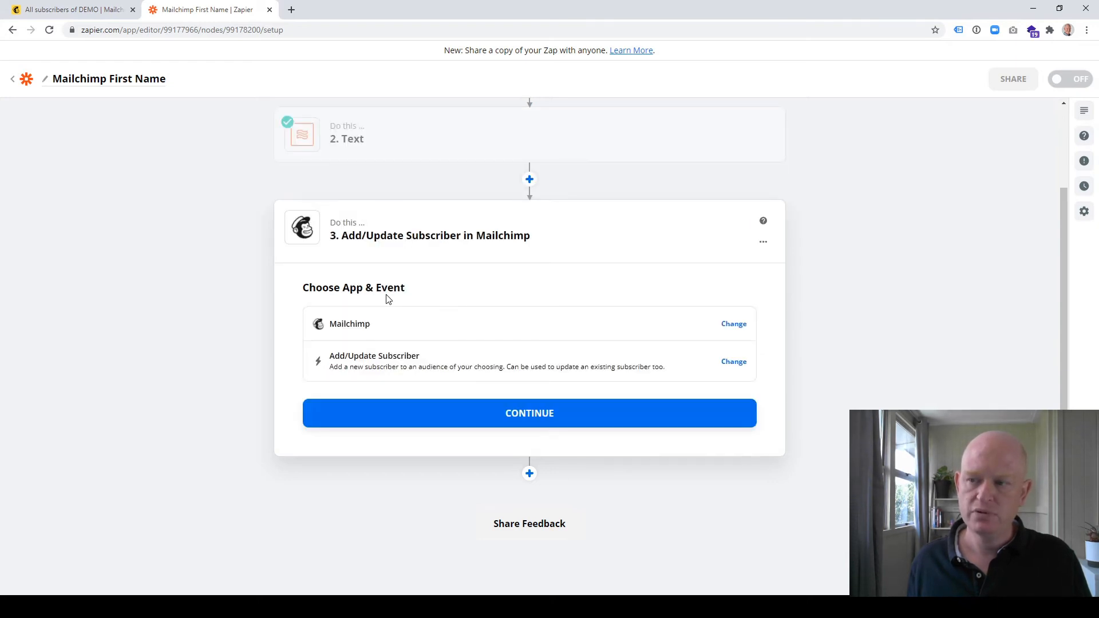
click(547, 422)
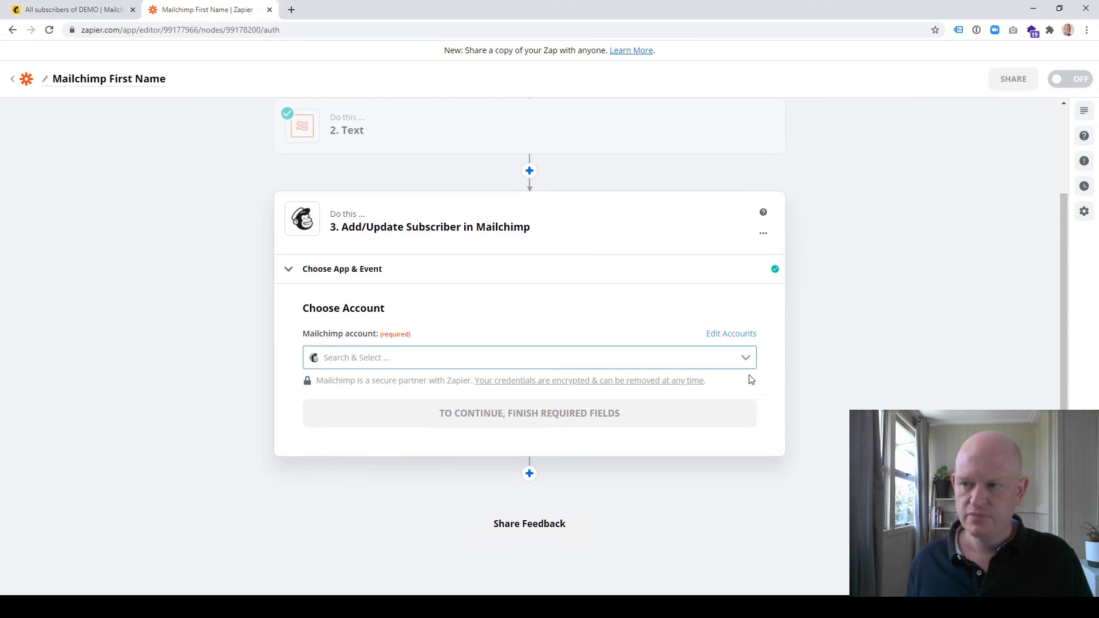
Assign the MailChimp (1.0.9) OrganicWeb account to the Add/Update Subscriber step
click(746, 357)
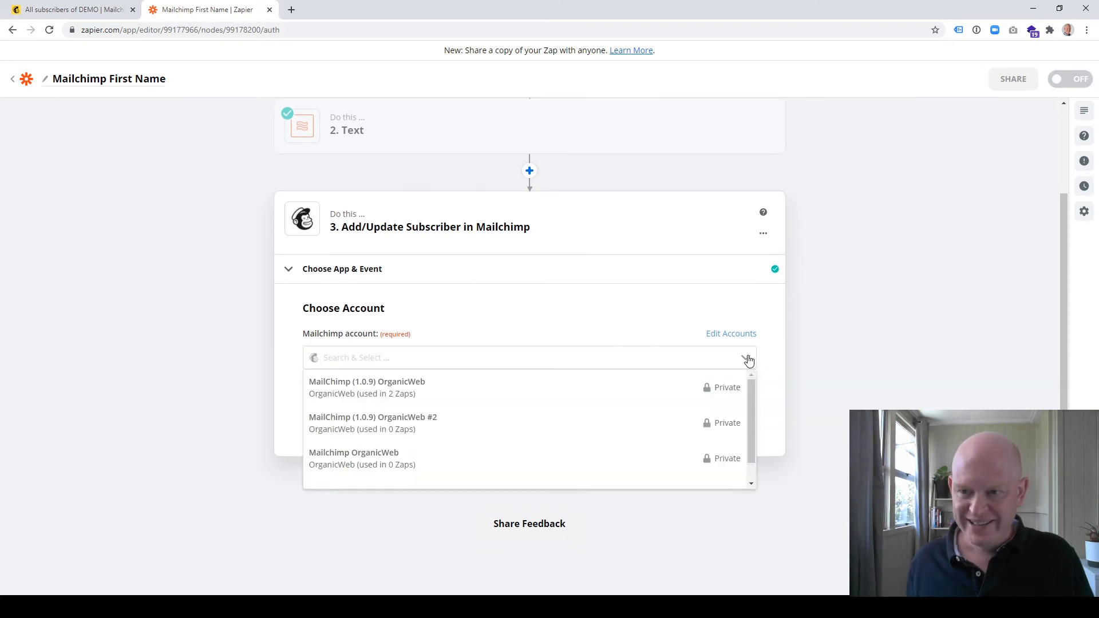
click(403, 395)
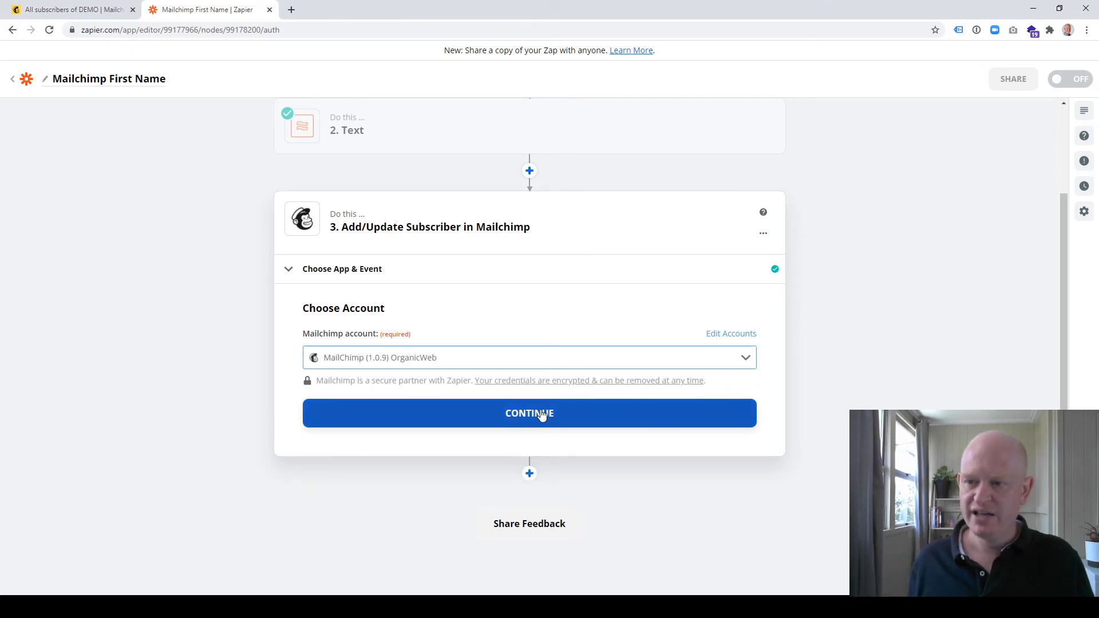
click(541, 414)
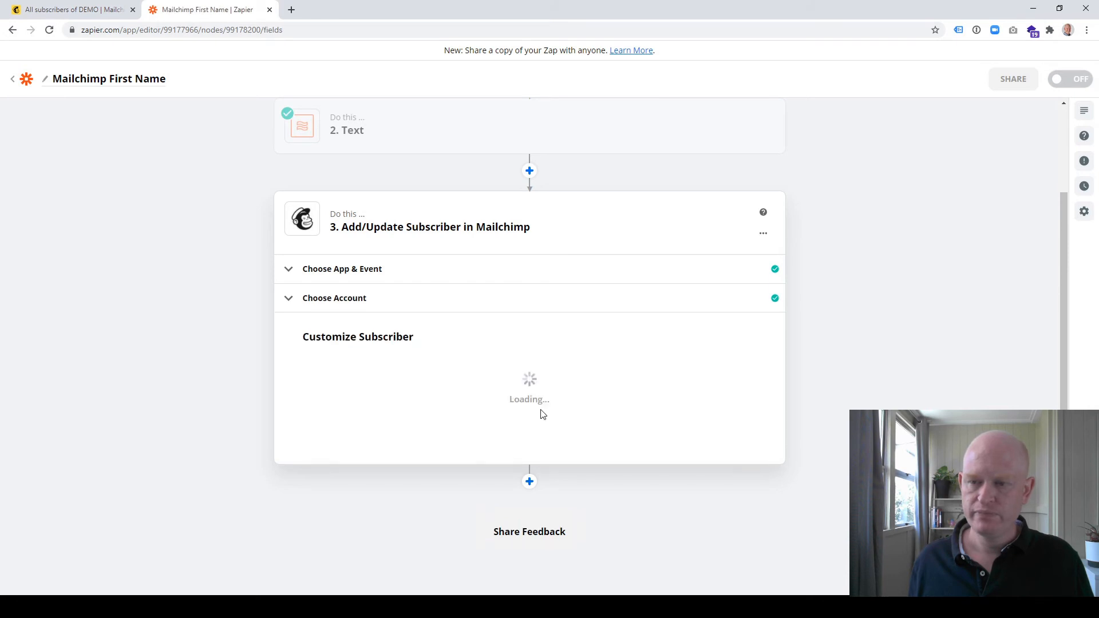
Set the Add/Update Subscriber audience to DEMO and map Subscriber Email to the trigger's Email value
scroll(546, 399, down, 1)
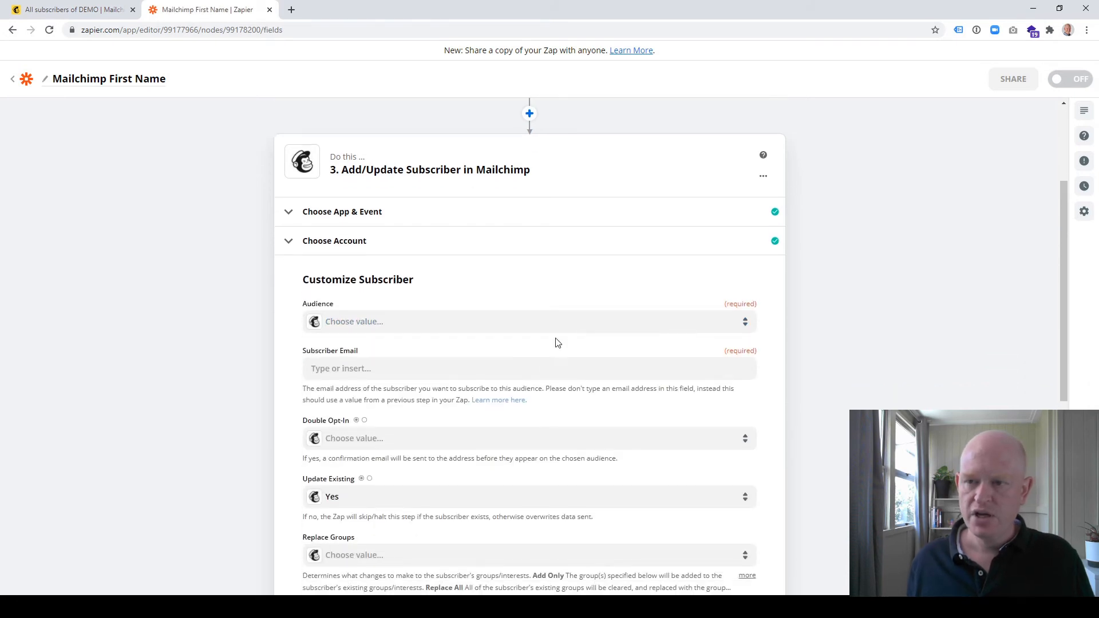
click(742, 319)
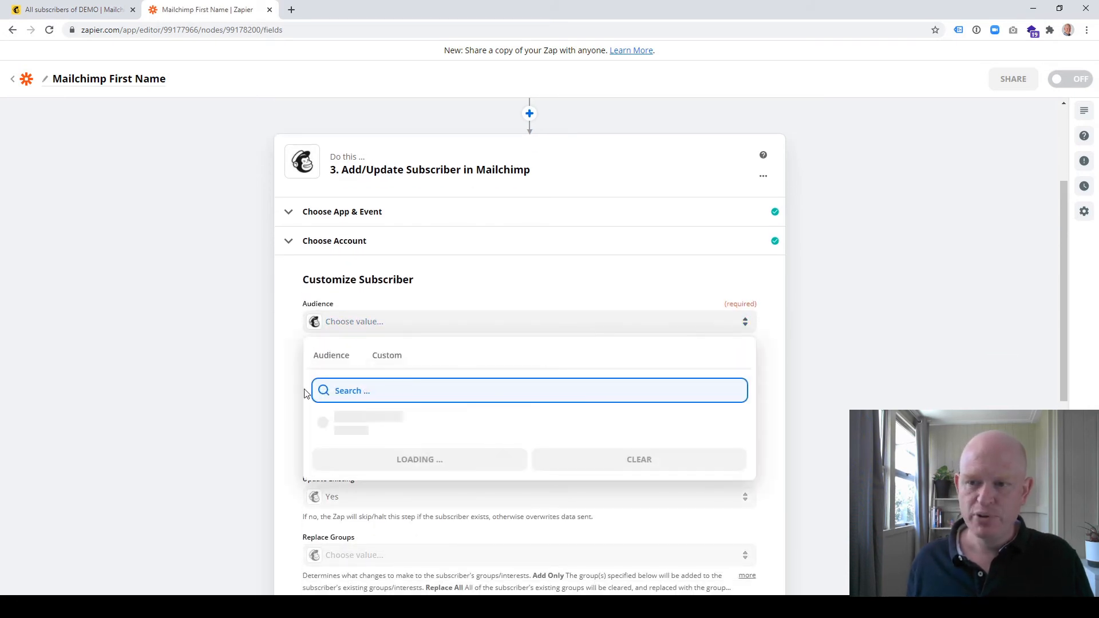
click(327, 427)
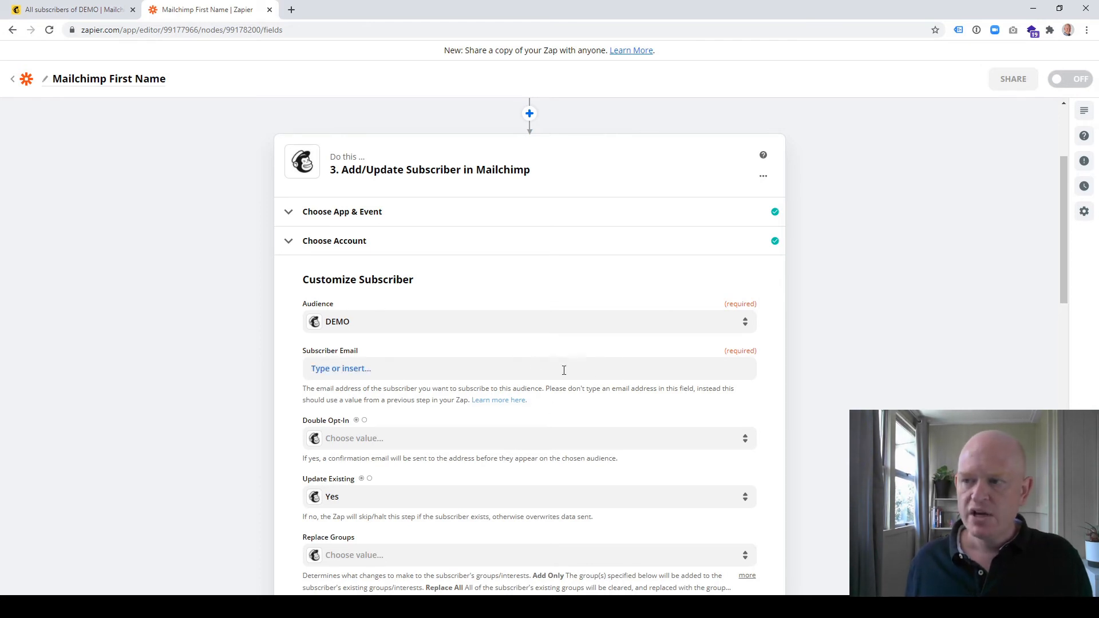
click(332, 369)
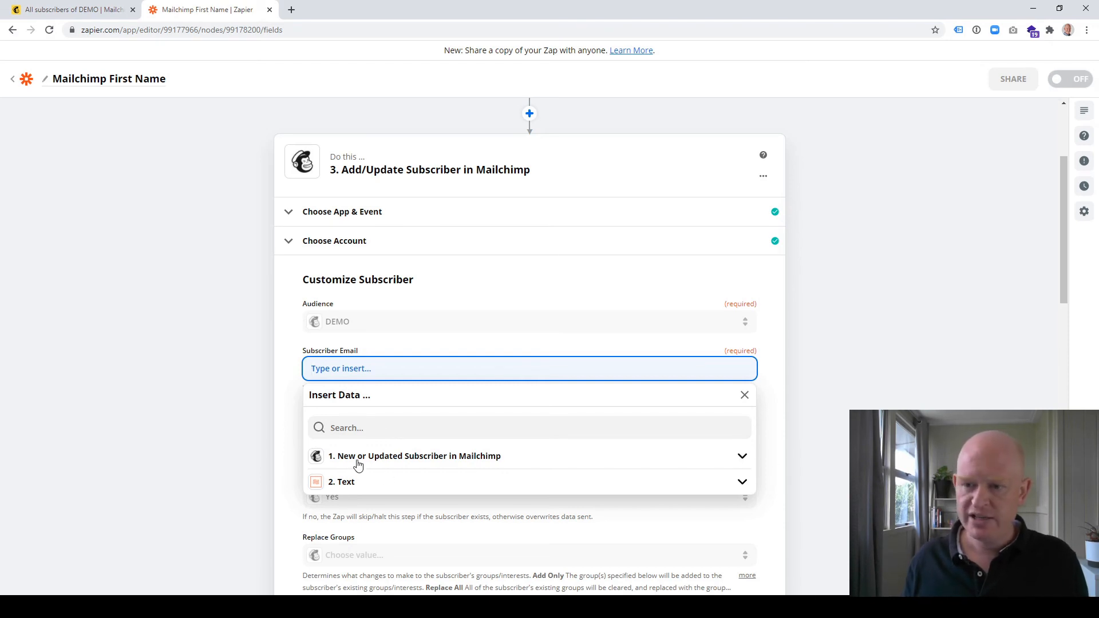
click(742, 457)
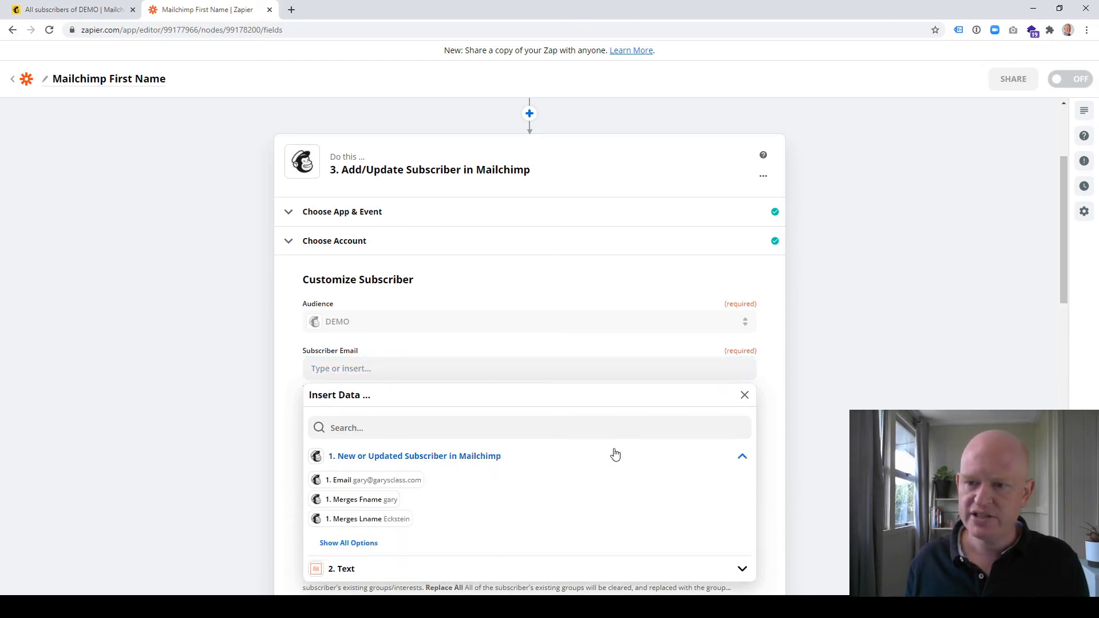
click(374, 482)
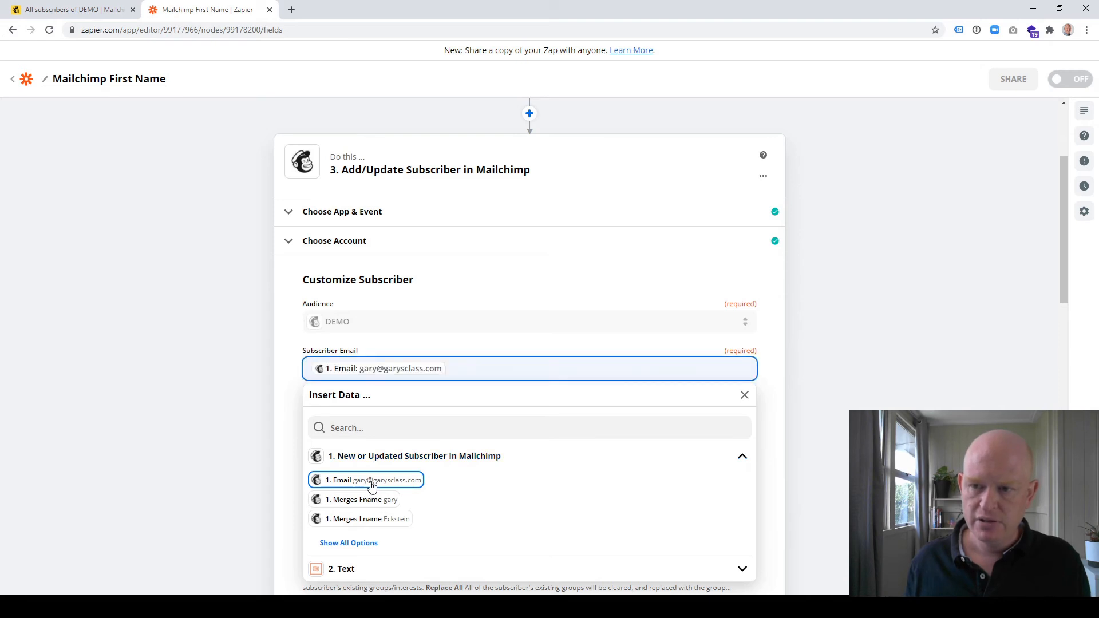
click(792, 344)
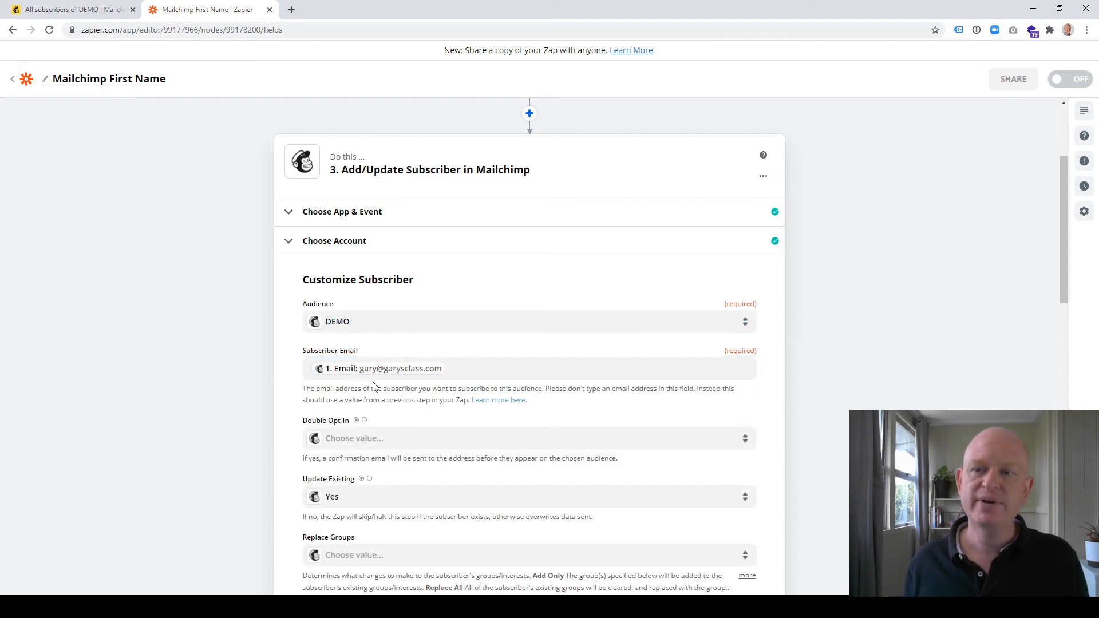
Map the subscriber's First Name to the Text step's Merges Fname output and proceed to the step's test stage
scroll(399, 442, down, 1)
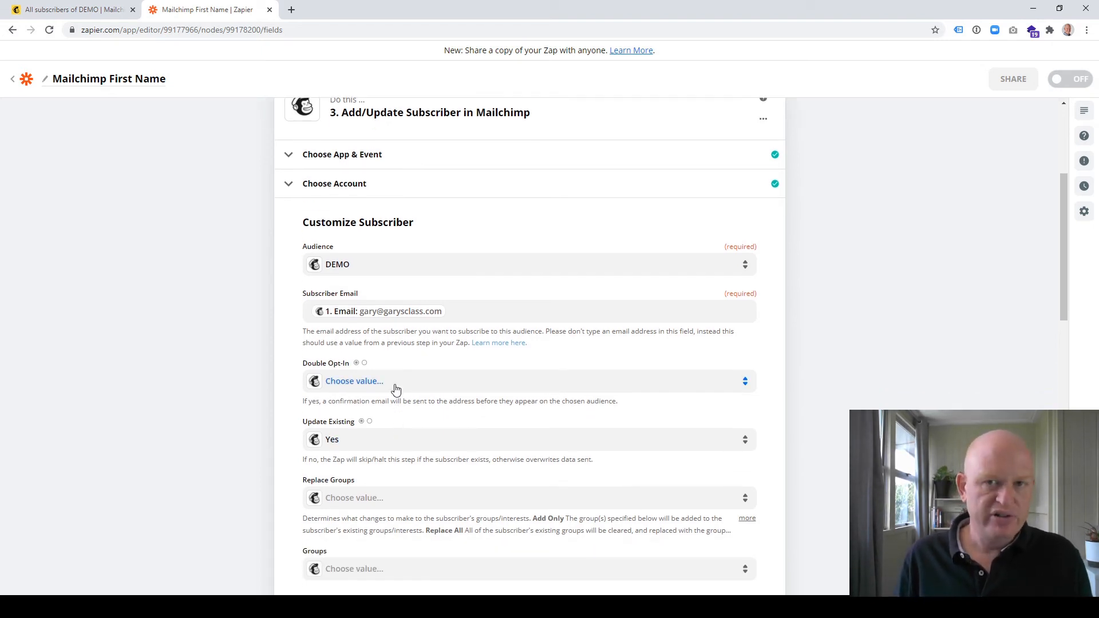
scroll(395, 390, down, 5)
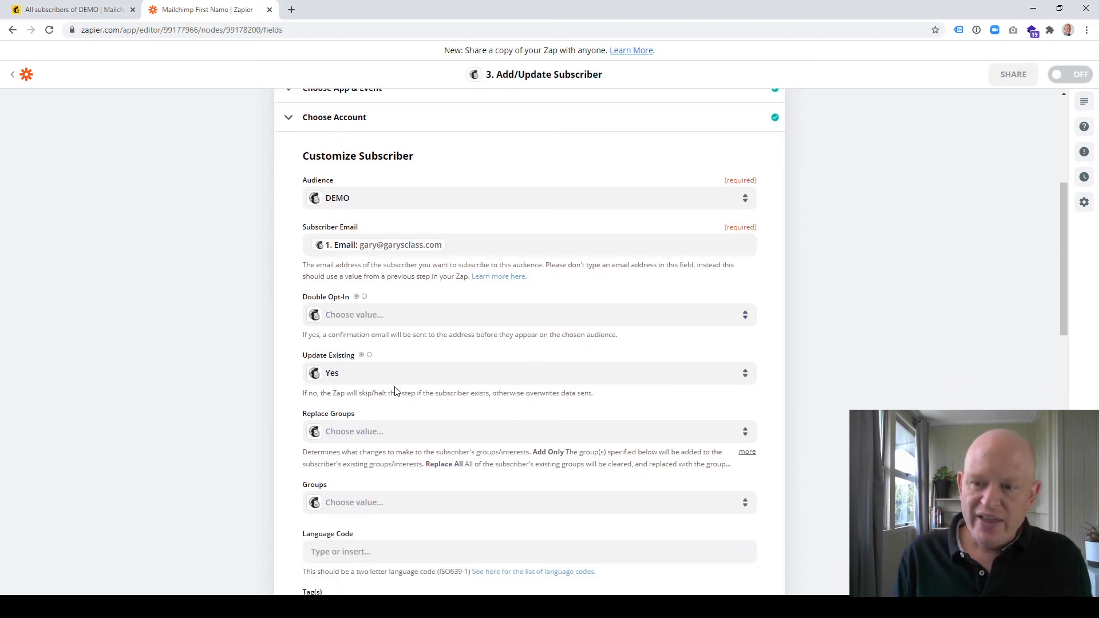
scroll(395, 390, down, 2)
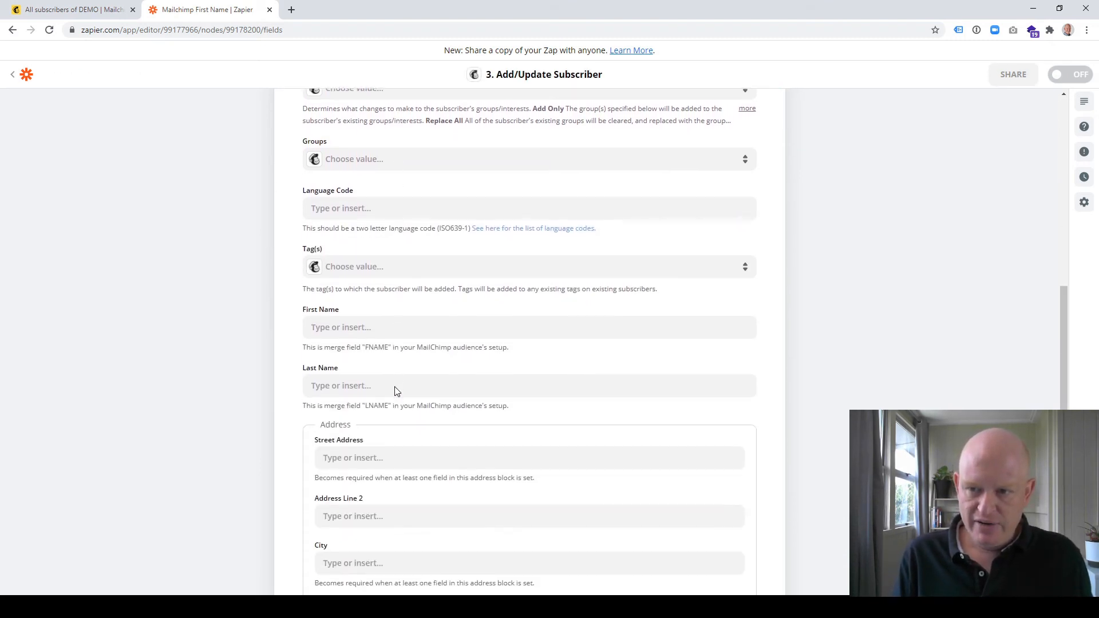
click(395, 331)
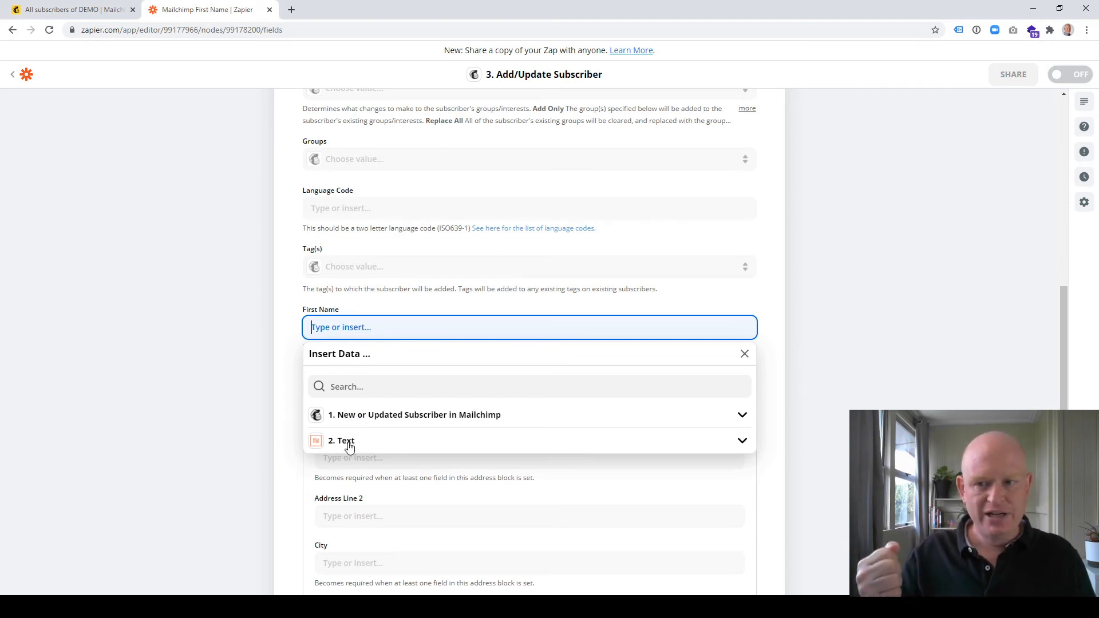
click(742, 441)
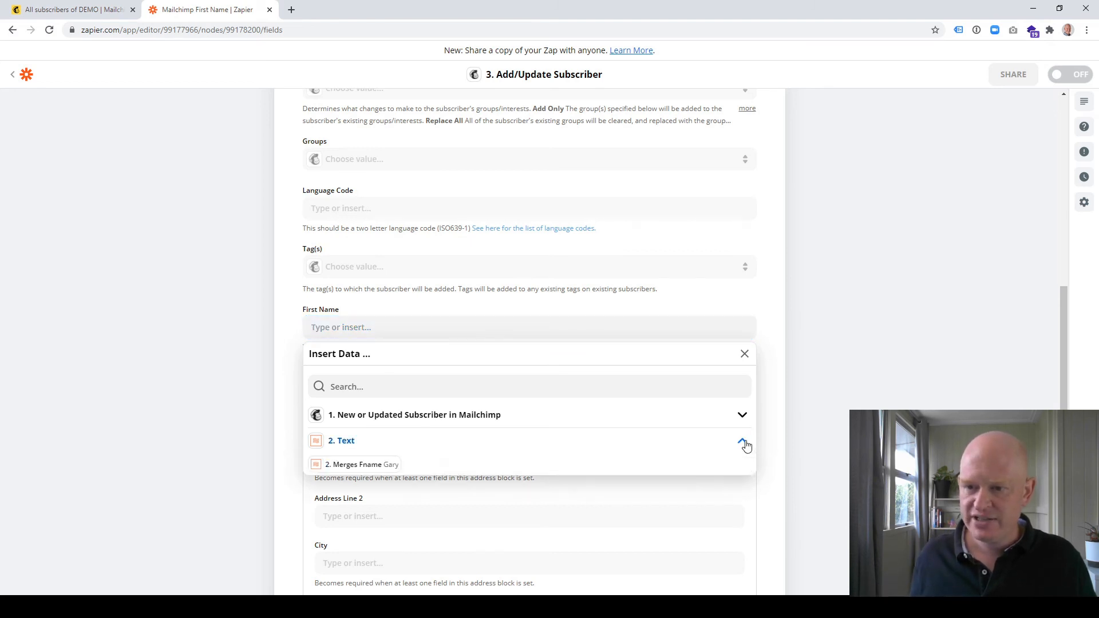
click(361, 468)
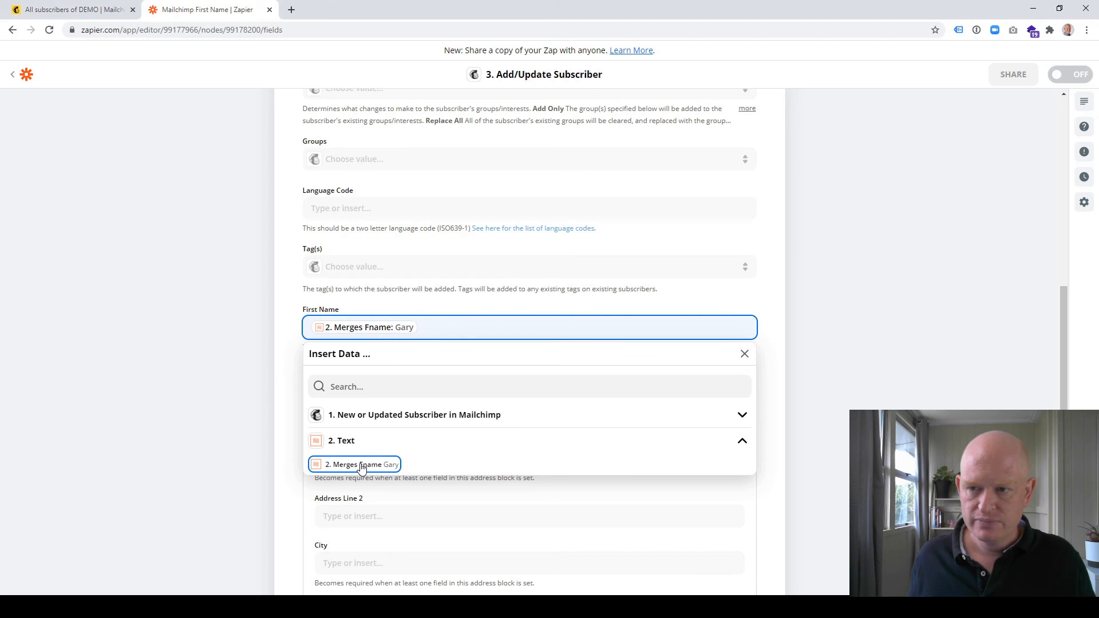
click(773, 336)
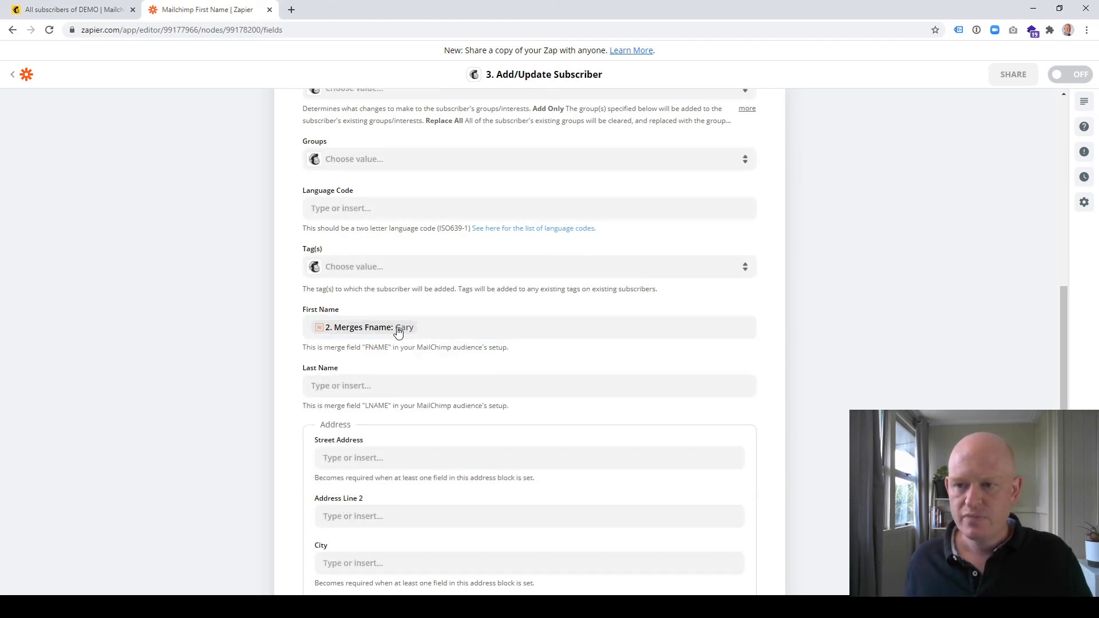
scroll(404, 343, down, 3)
scroll(436, 387, down, 5)
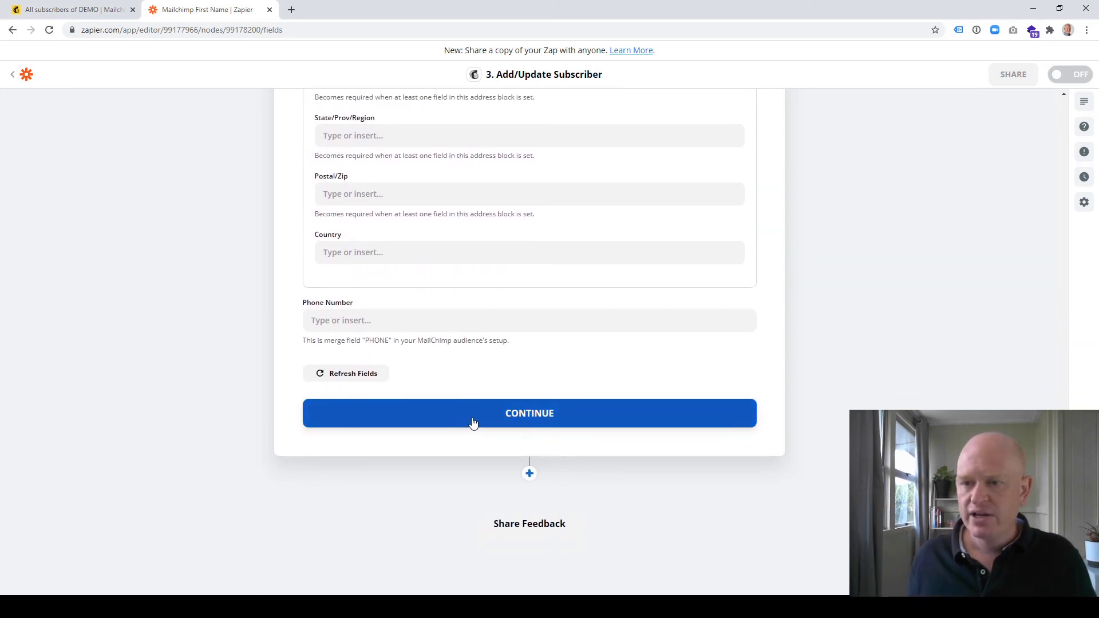
click(473, 422)
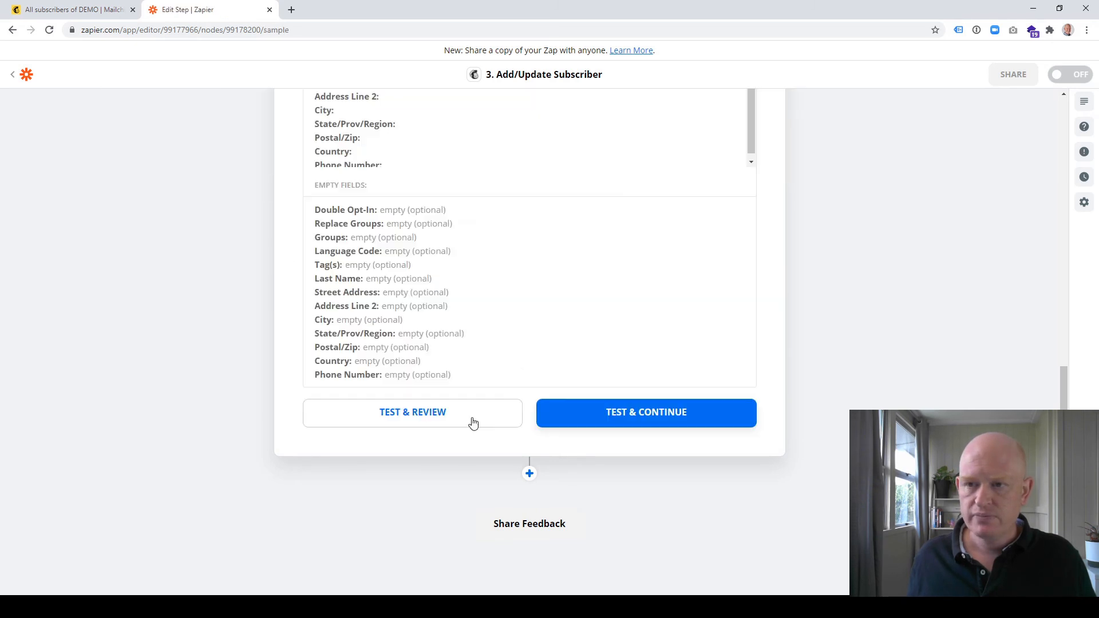
Test the Add/Update Subscriber step by sending the sample subscriber to Mailchimp, and turn on the zap
scroll(502, 333, up, 4)
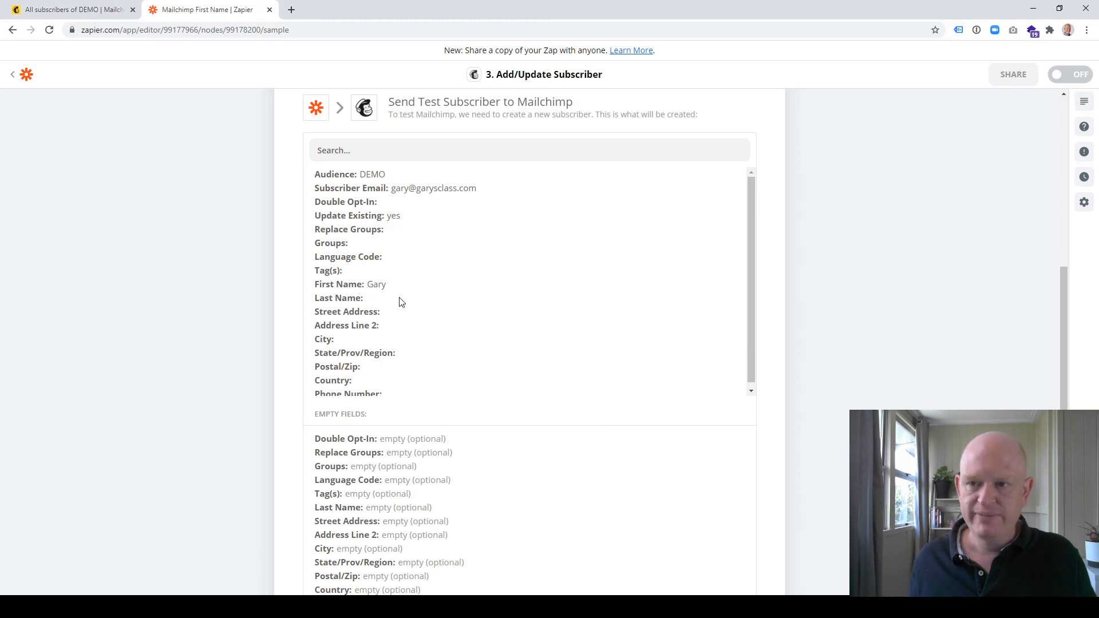
scroll(399, 302, down, 1)
scroll(481, 410, down, 4)
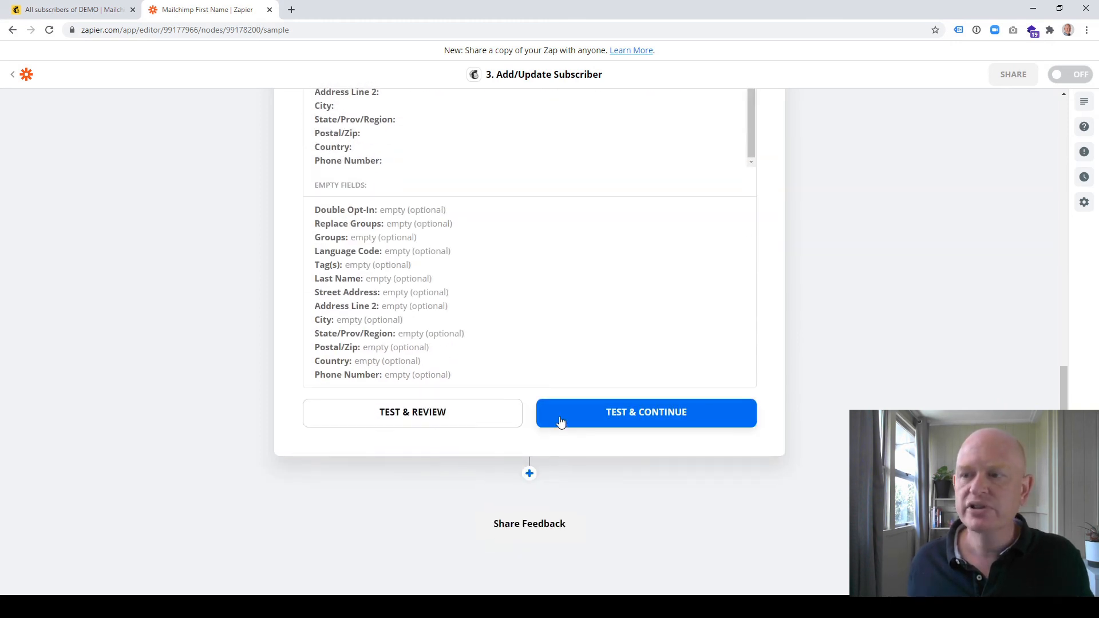
click(611, 422)
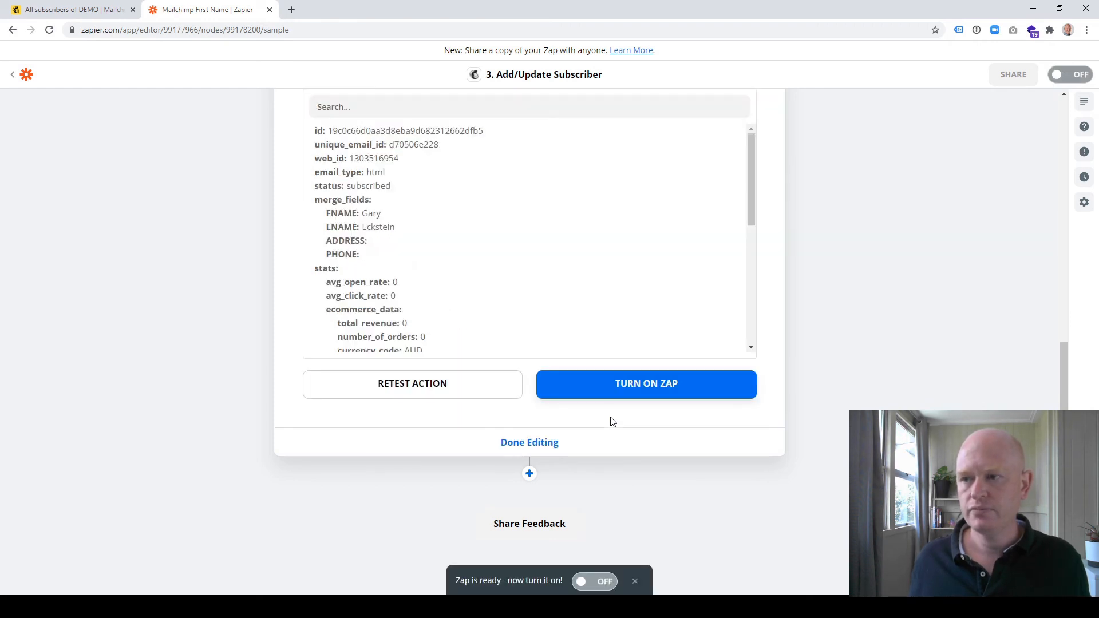
click(623, 383)
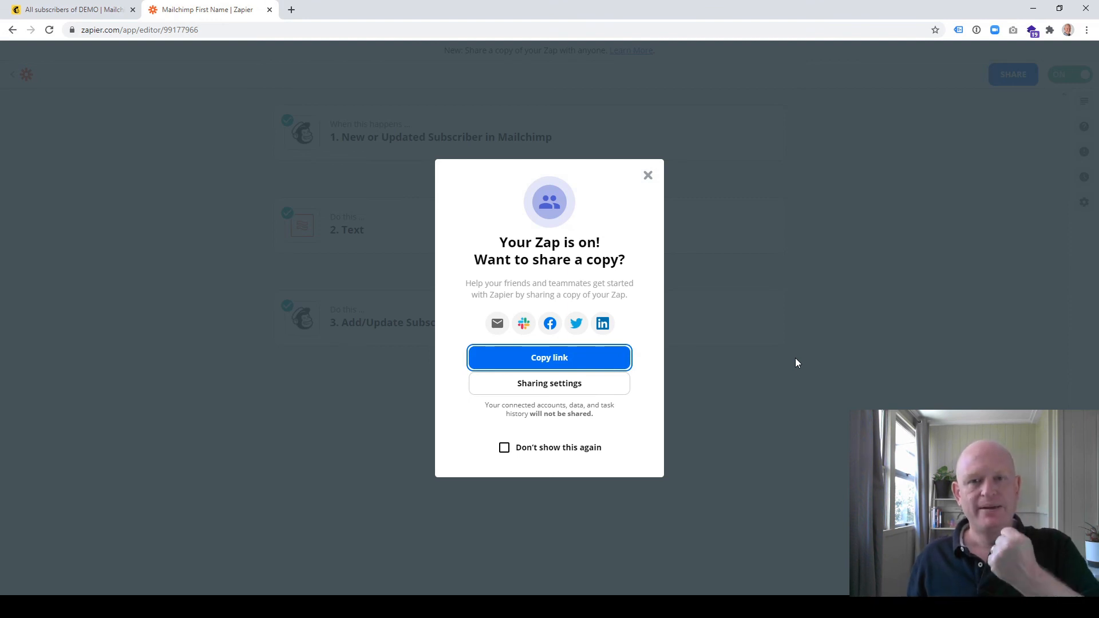
Switch to Mailchimp and reload the DEMO audience's contact list to check the subscriber's first name
click(70, 10)
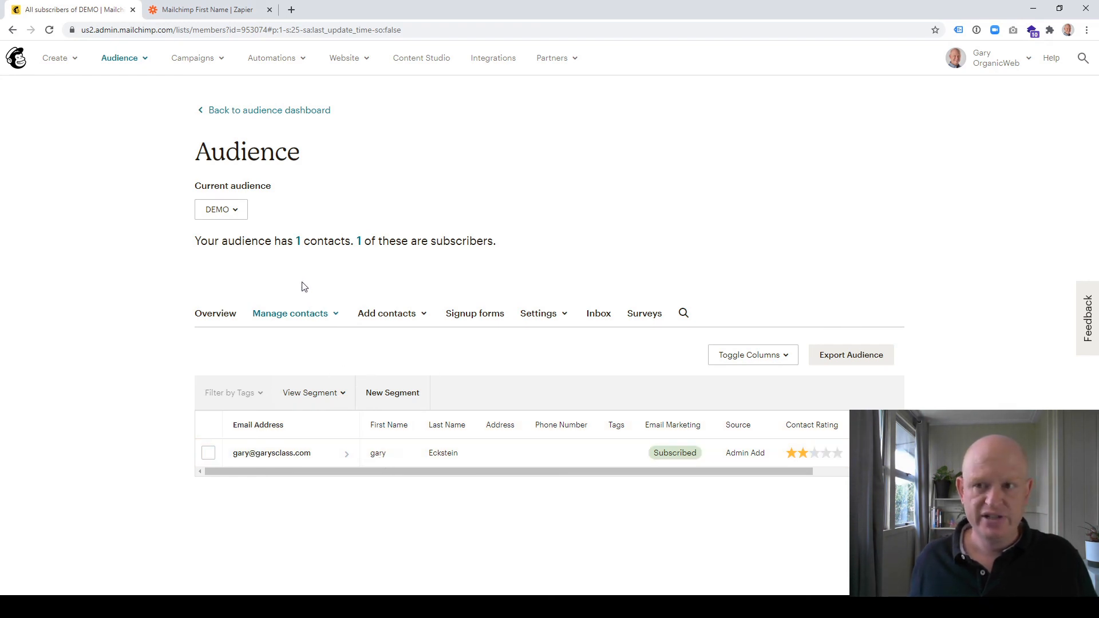
click(299, 243)
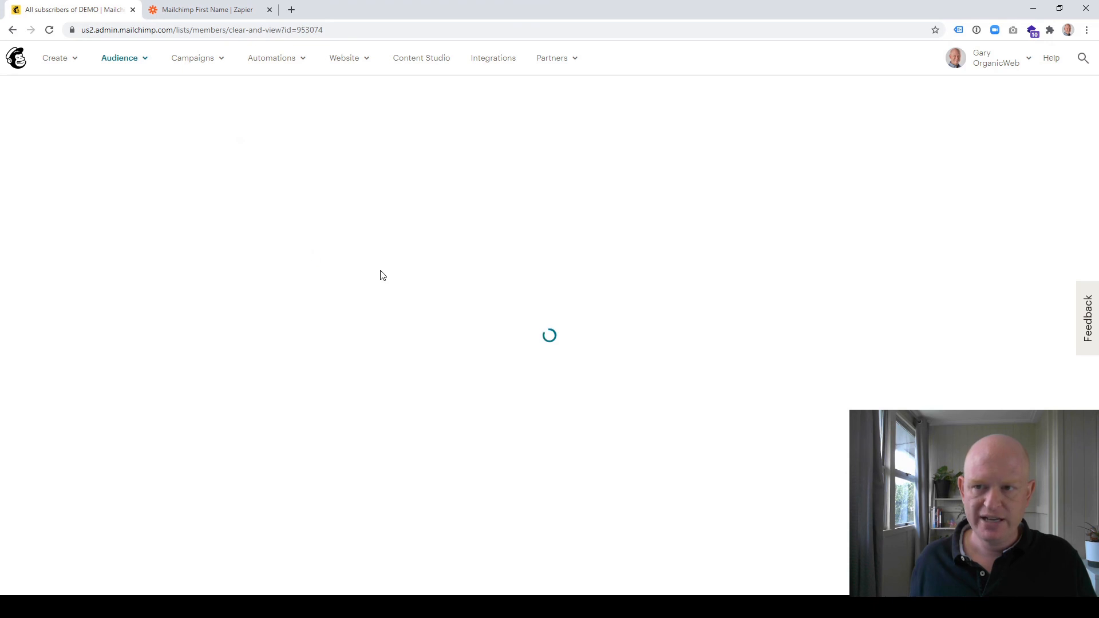